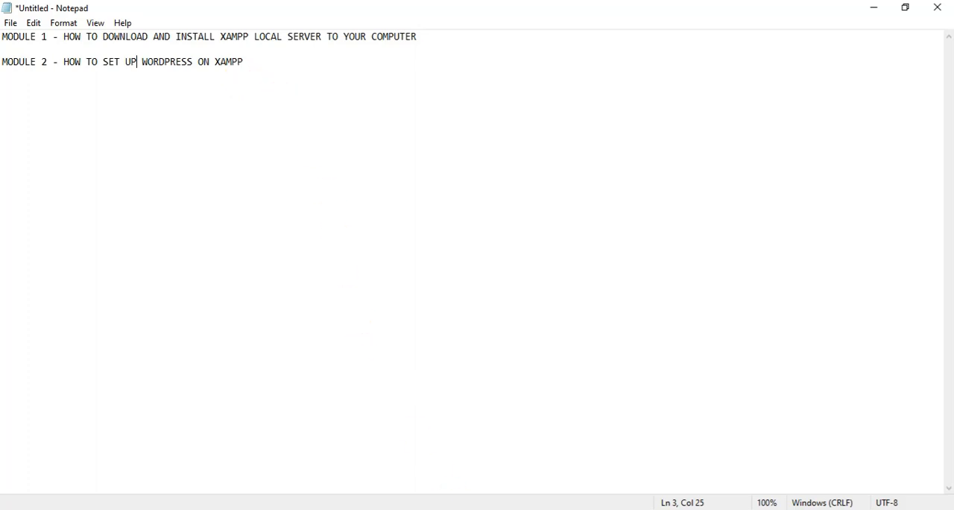
Switch to the XAMPP Control Panel, restart the Apache and MySQL modules, and minimize the window
left_click(462, 508)
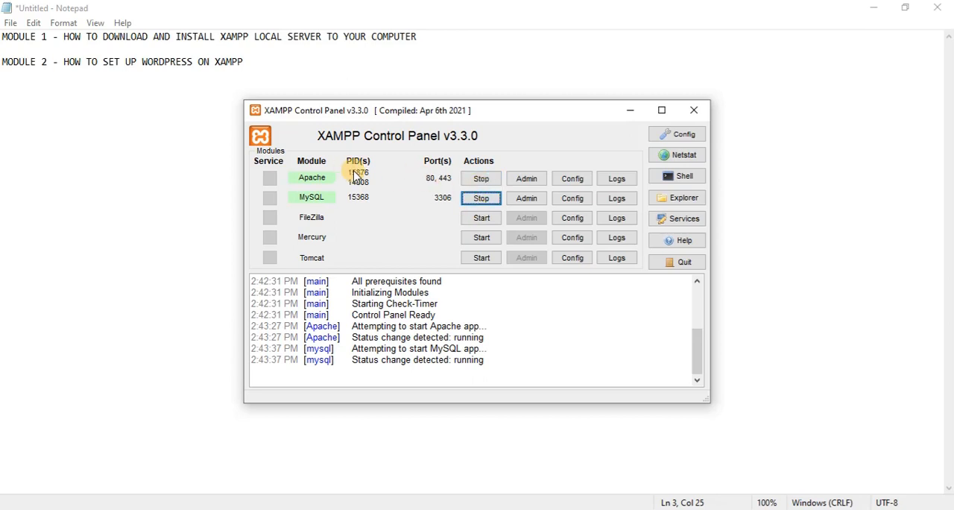
left_click(481, 179)
left_click(482, 198)
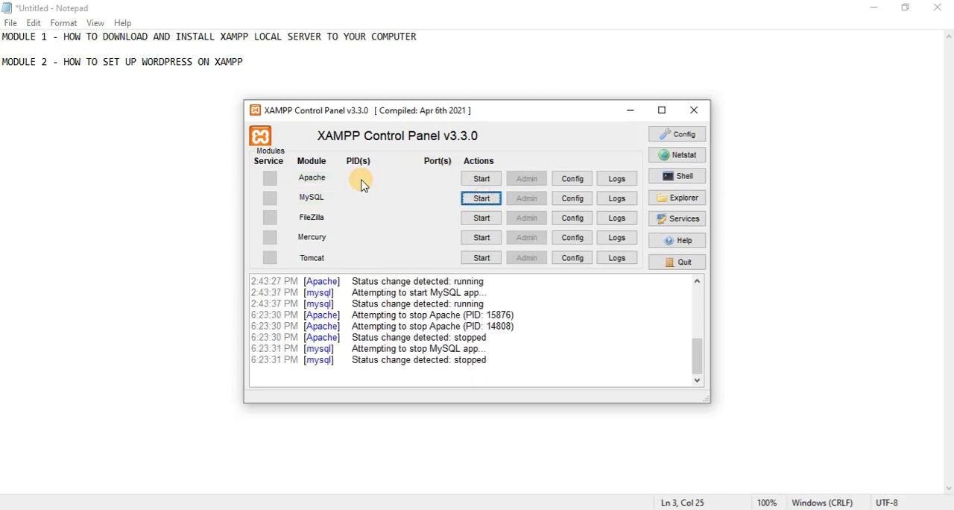
left_click(481, 179)
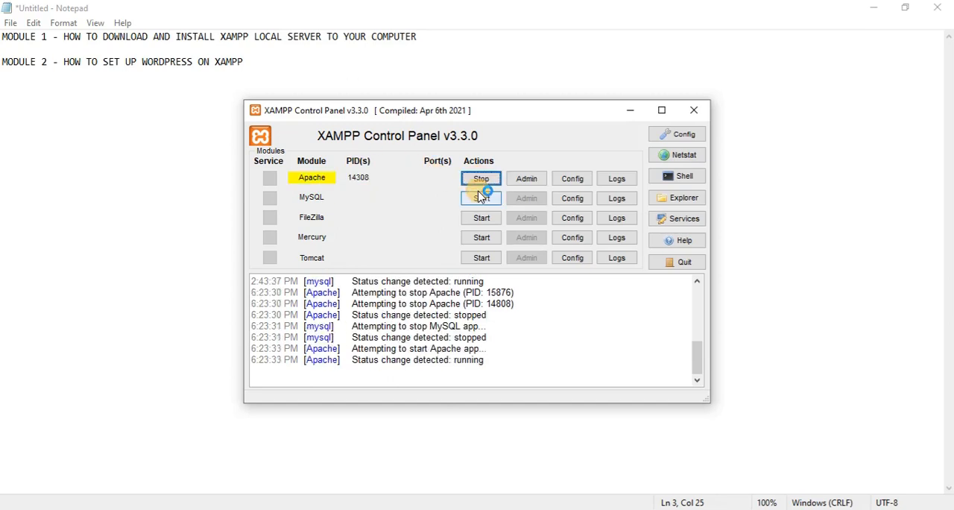
left_click(481, 200)
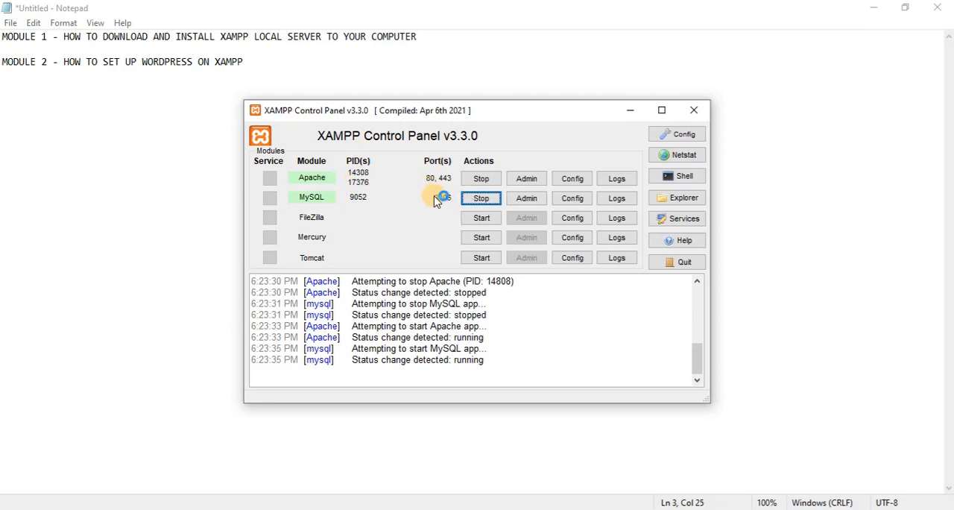
left_click(628, 111)
Switch to Firefox and open localhost/phpmyadmin/
left_click(123, 508)
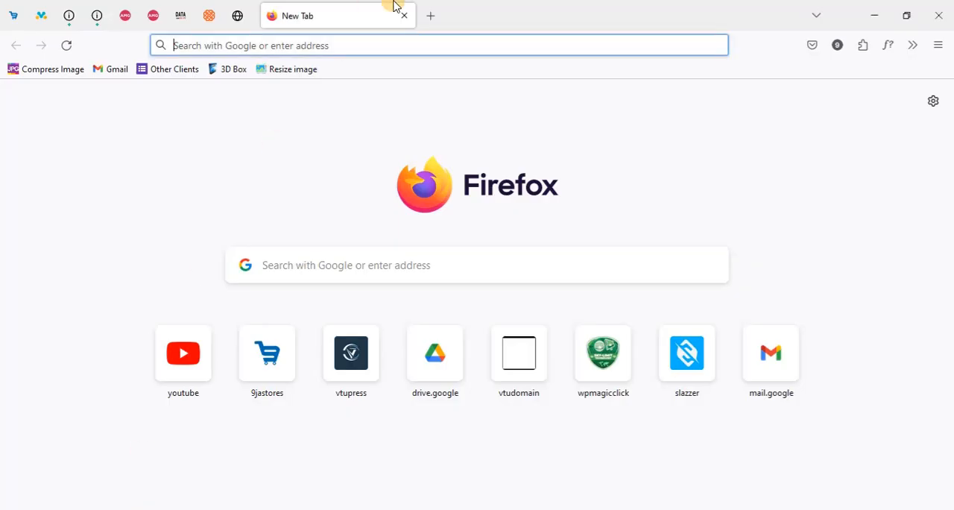
left_click(333, 45)
type("LOcalhost/")
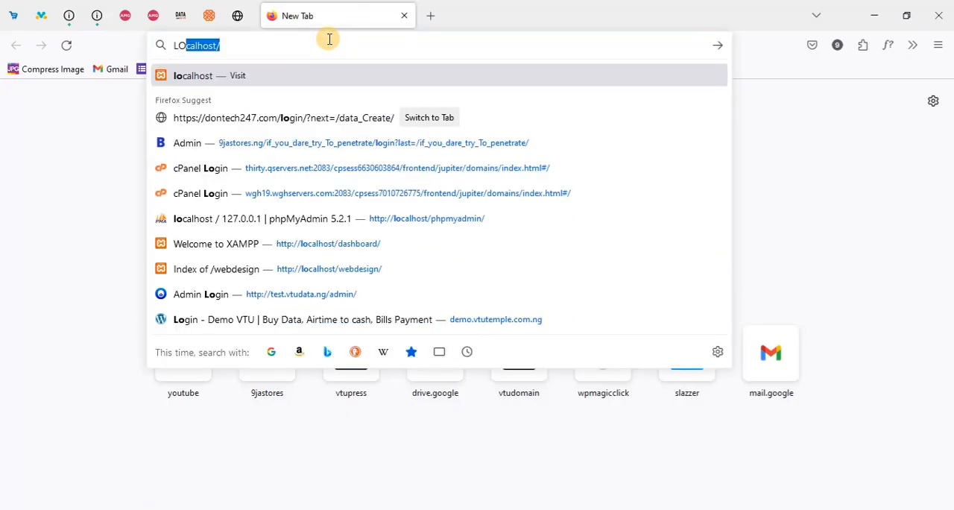
key("End")
type("PH")
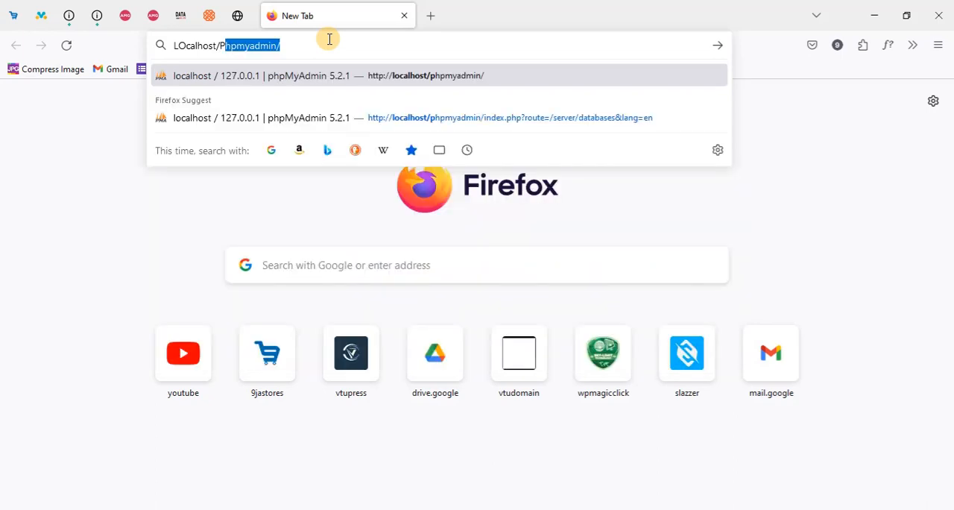
key("BackSpace")
key("BackSpace")
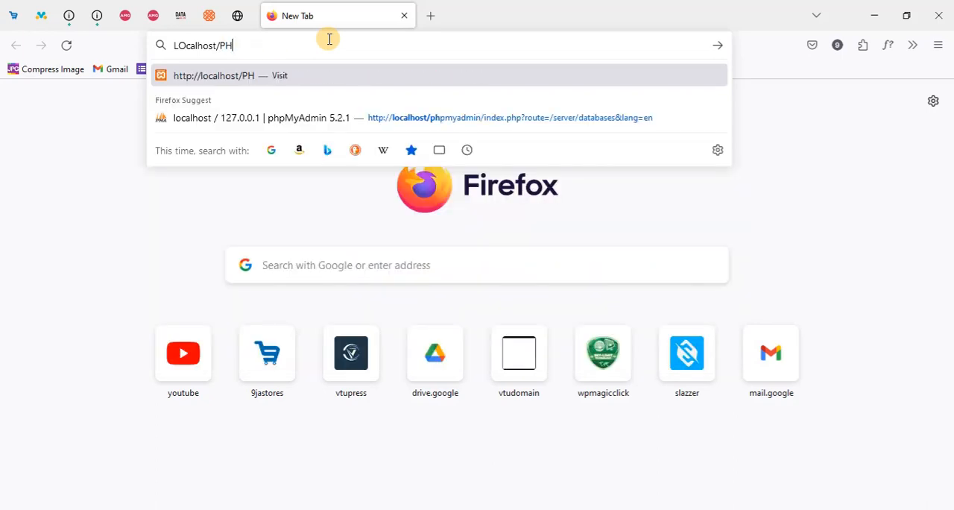
key("BackSpace")
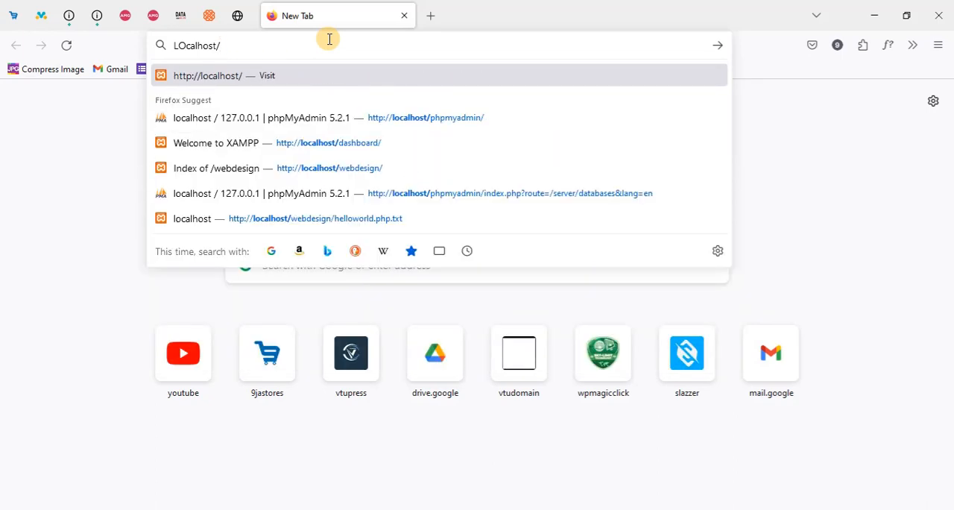
type("ph")
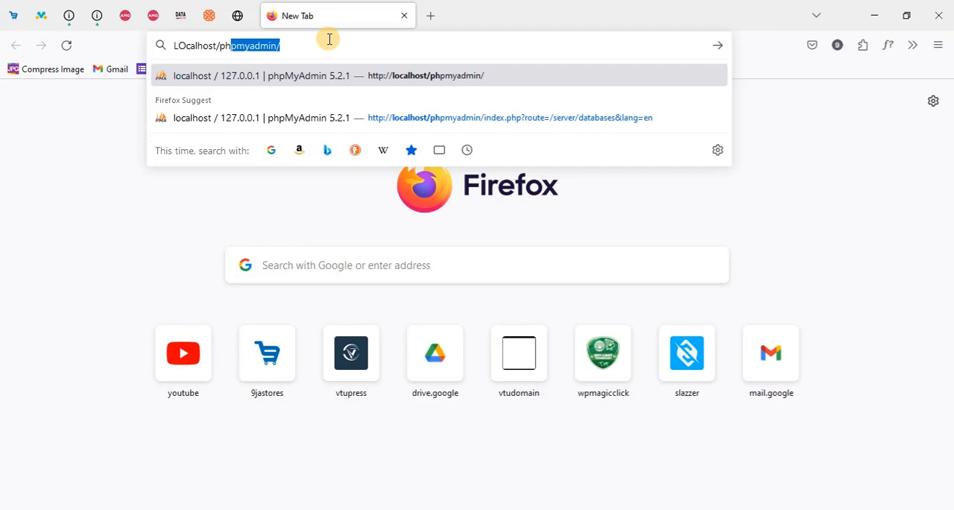
left_click(296, 38)
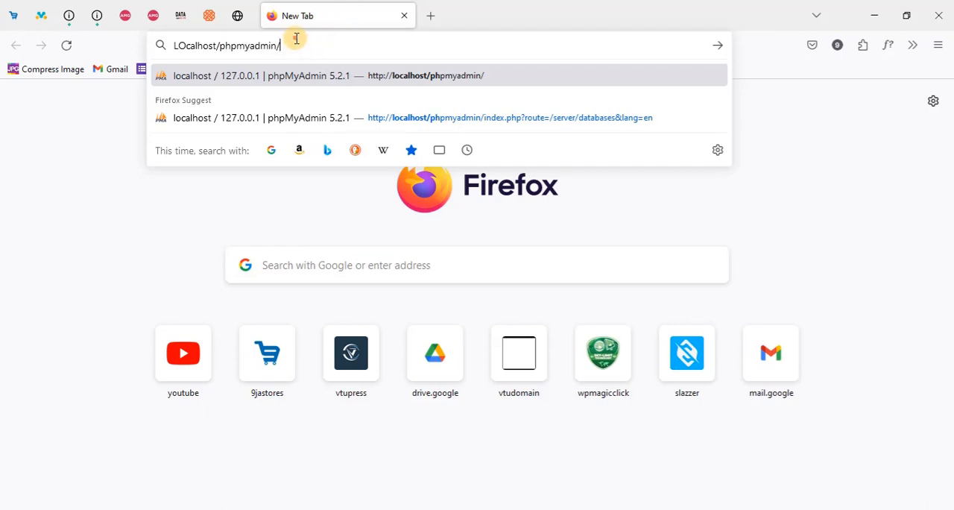
left_click_drag(296, 38, 167, 42)
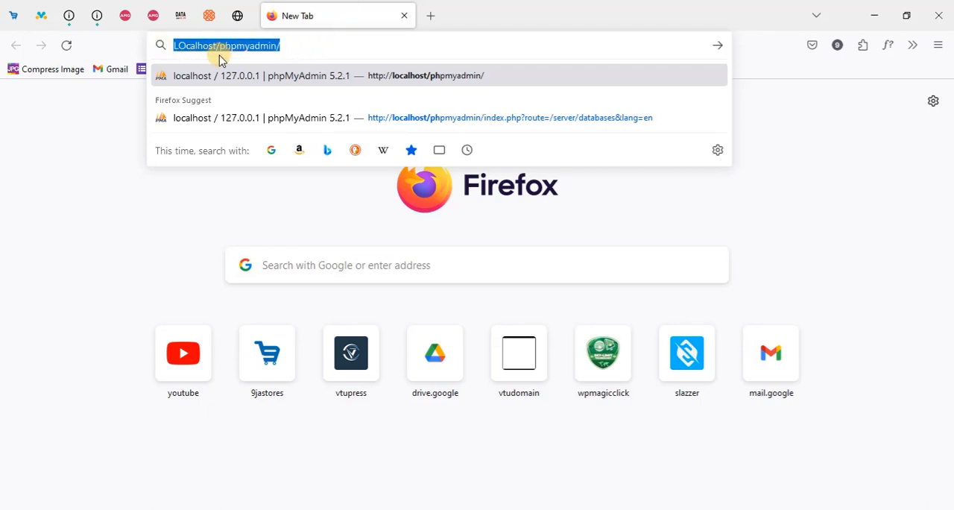
left_click(304, 44)
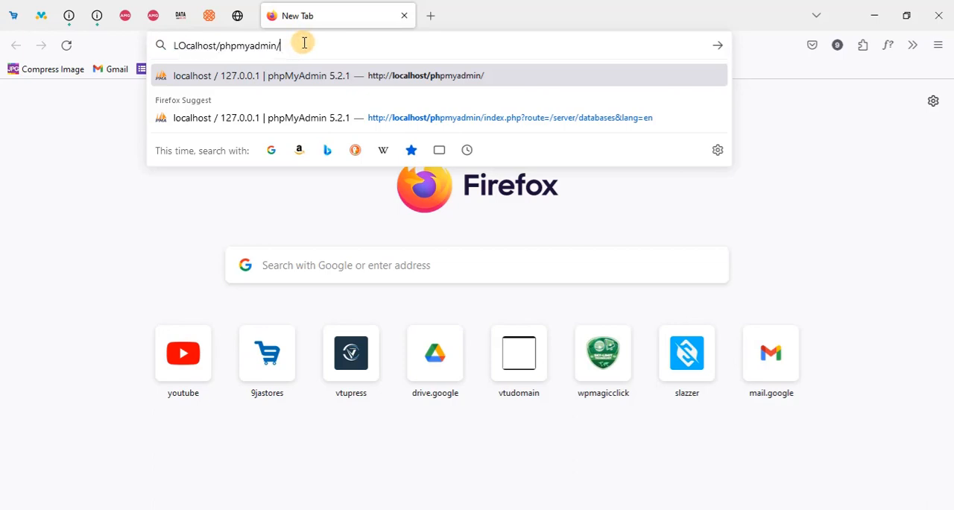
key("Return")
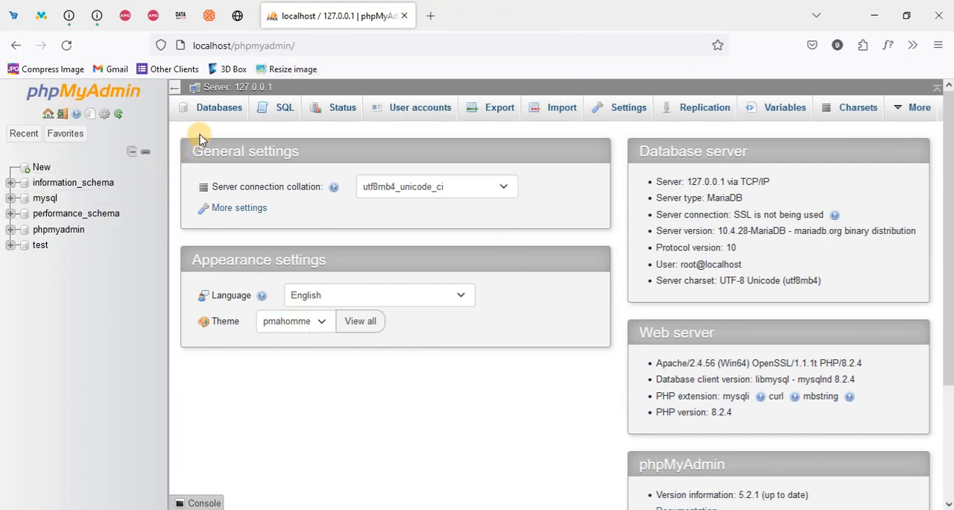
Create a new database named webdesign in phpMyAdmin
left_click(215, 108)
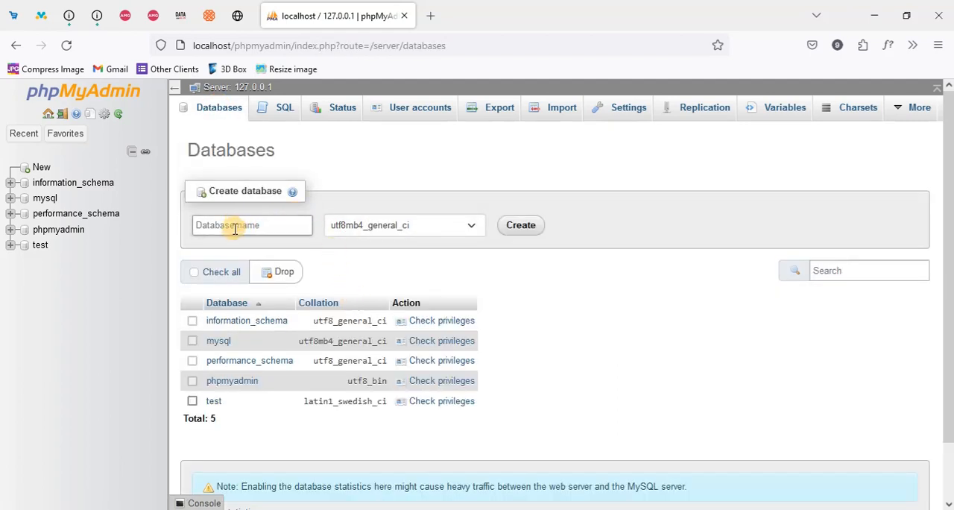
left_click(235, 227)
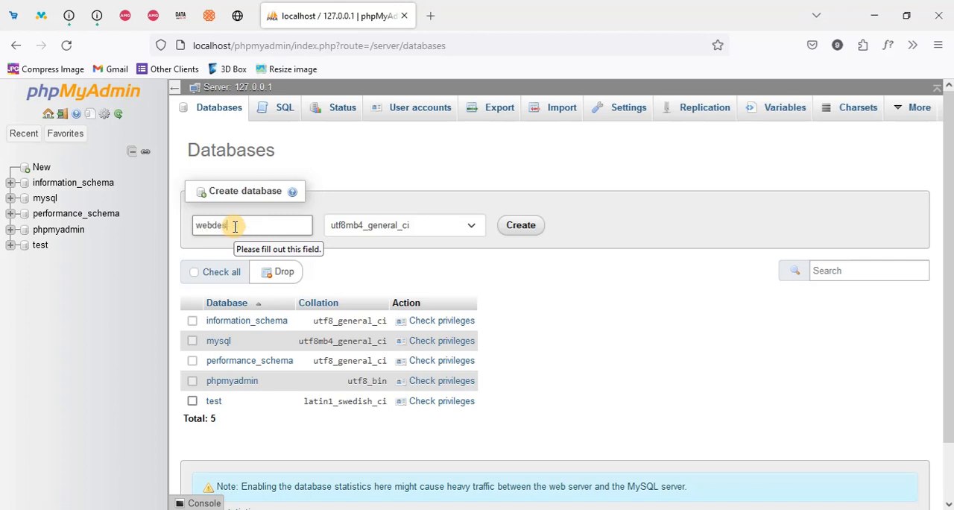
type("webdesign")
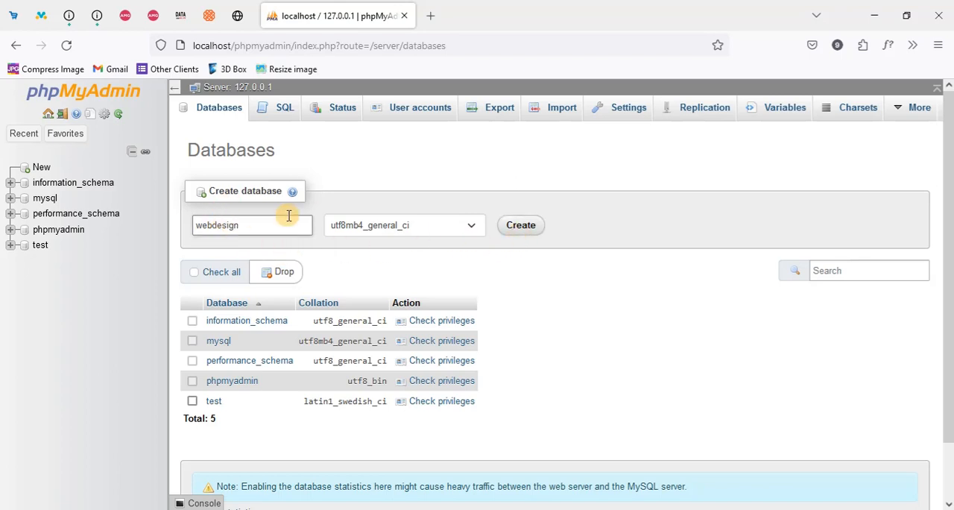
left_click(520, 228)
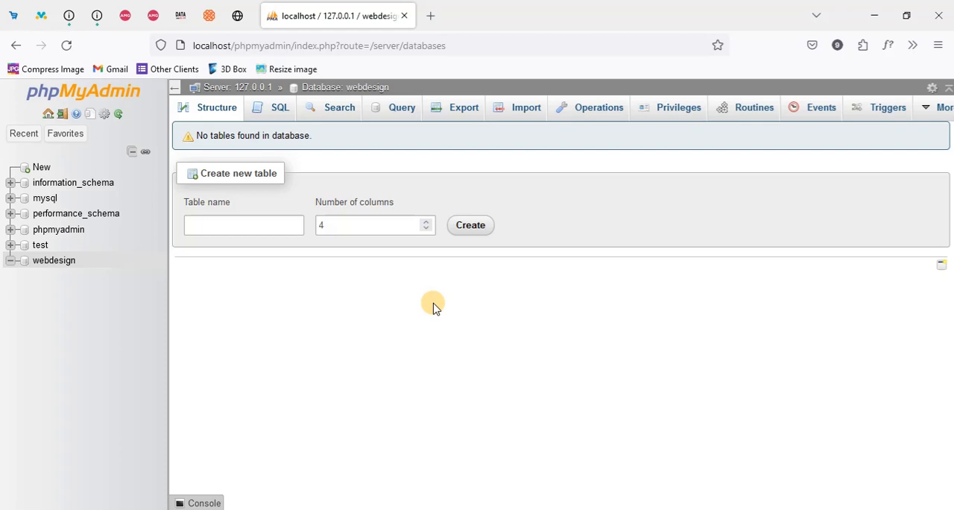
Search the web for "wordpress" in a new browser tab
left_click(432, 16)
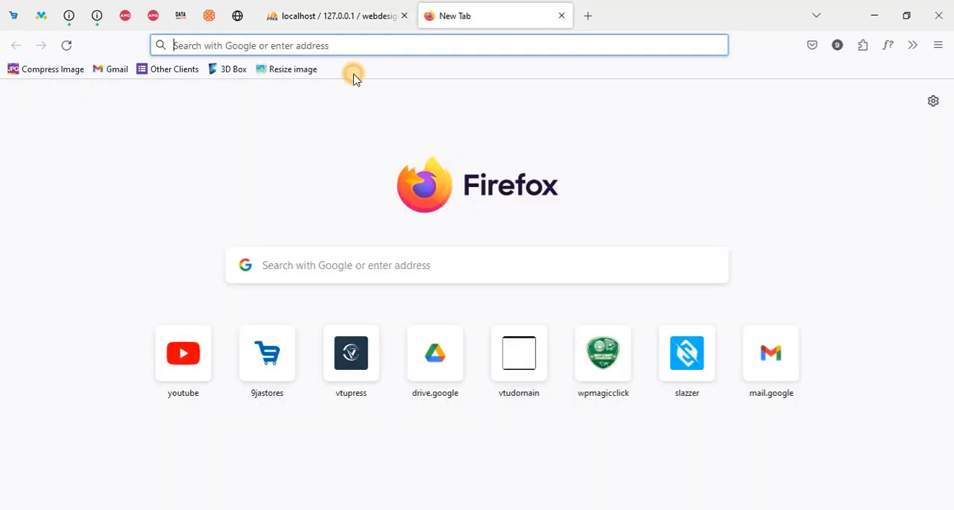
type("wprd")
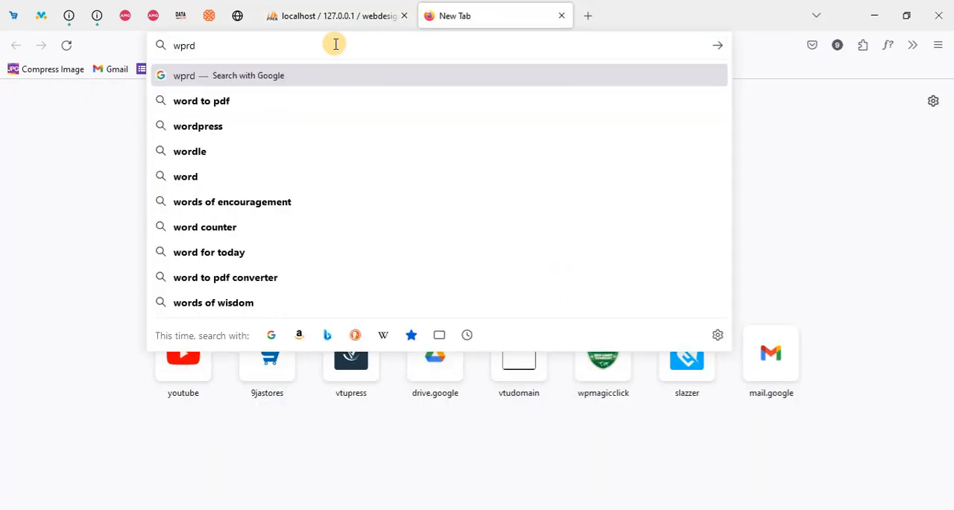
key("BackSpace")
key("BackSpace")
type("ordpr")
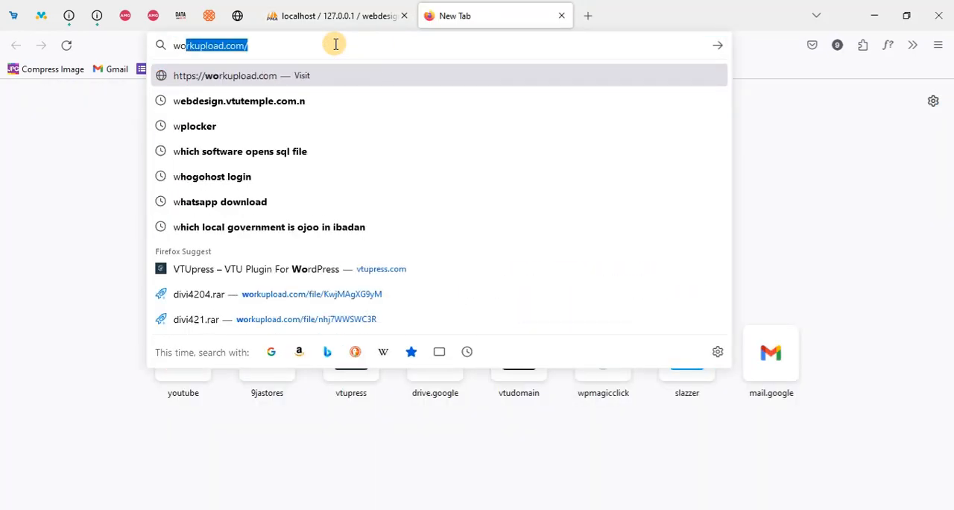
type("ess")
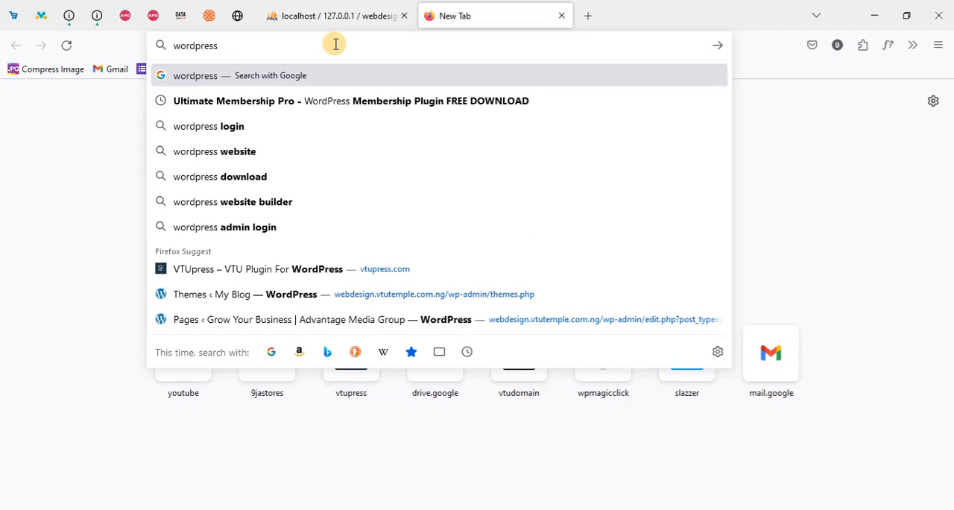
key("Return")
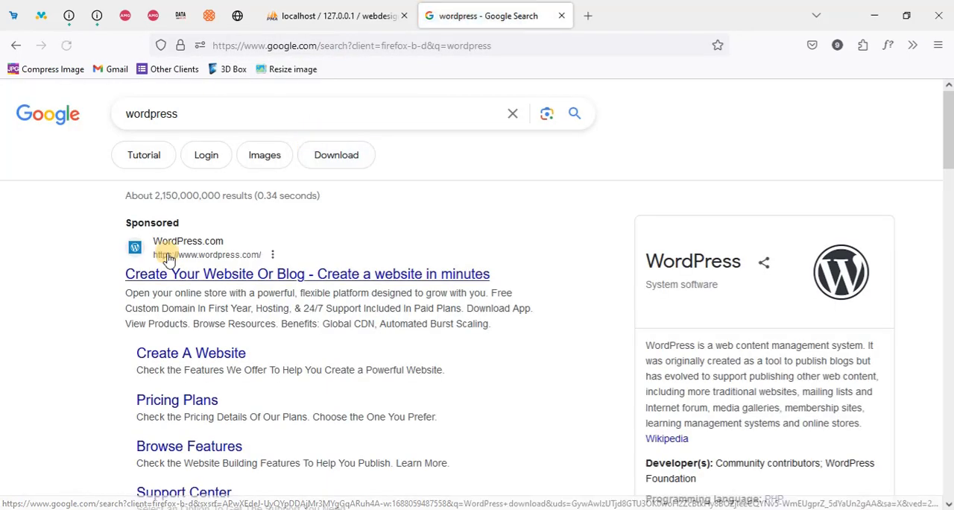
Open the sponsored WordPress.com result, look over its hosting page, and return to the search results
scroll(237, 265, "down", 3)
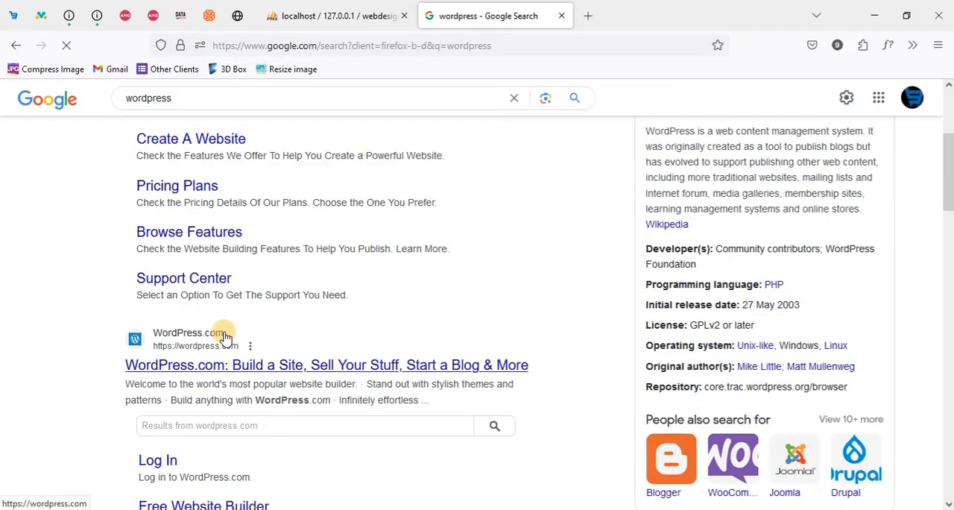
scroll(237, 336, "up", 3)
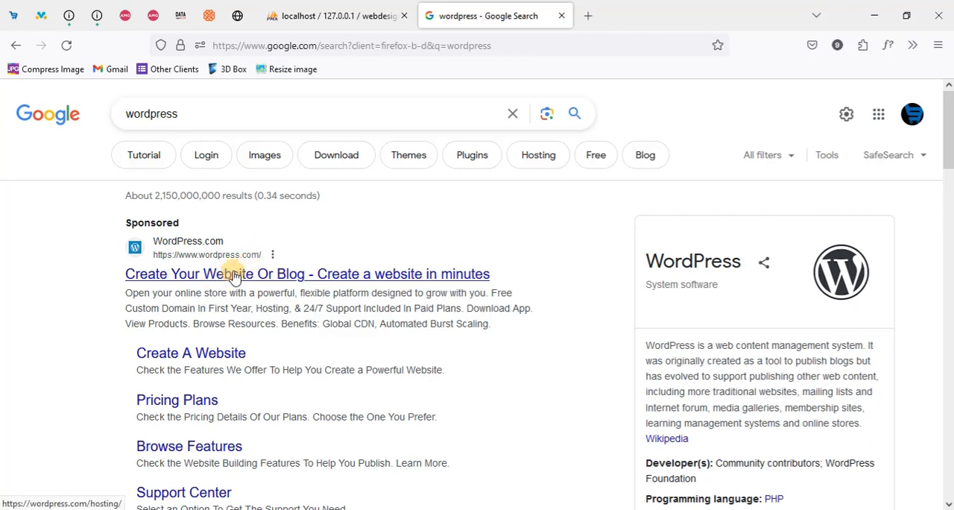
left_click(240, 281)
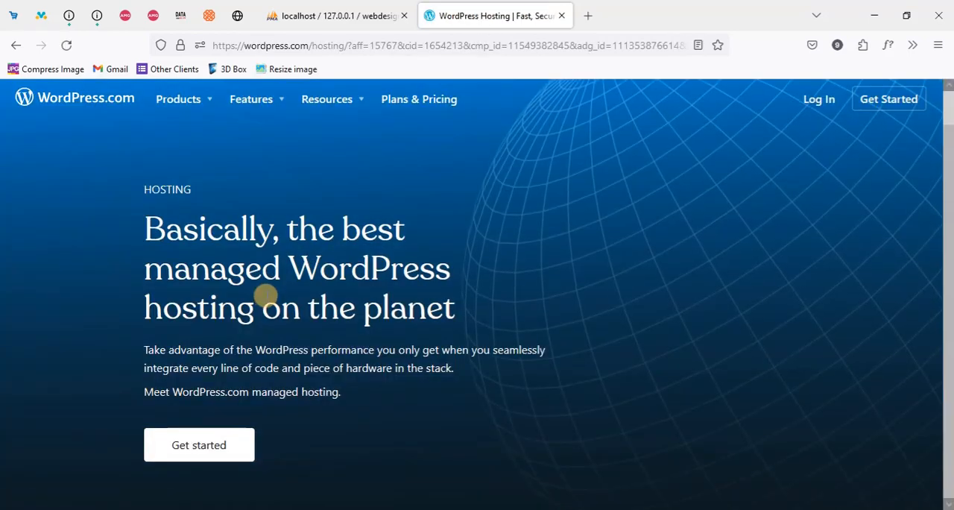
scroll(284, 296, "down", 5)
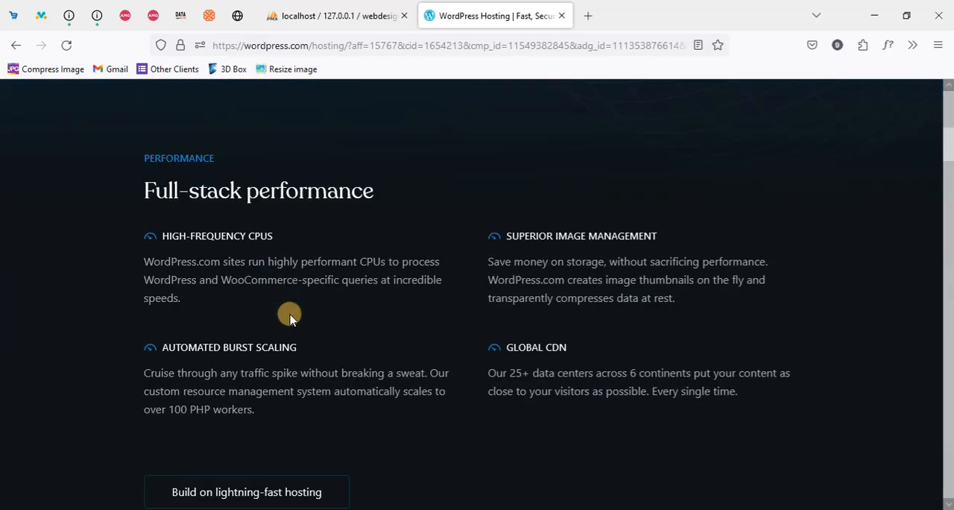
scroll(288, 307, "up", 6)
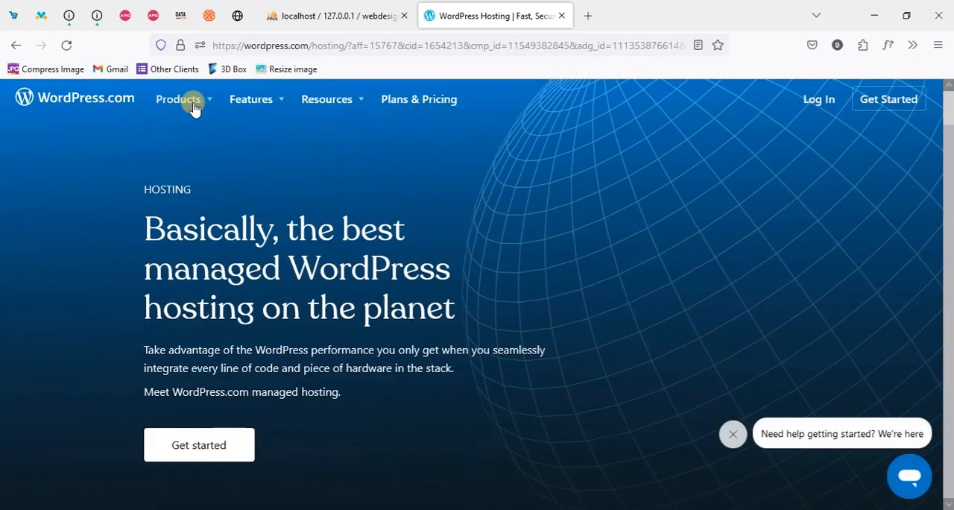
scroll(305, 239, "down", 1)
scroll(304, 239, "up", 1)
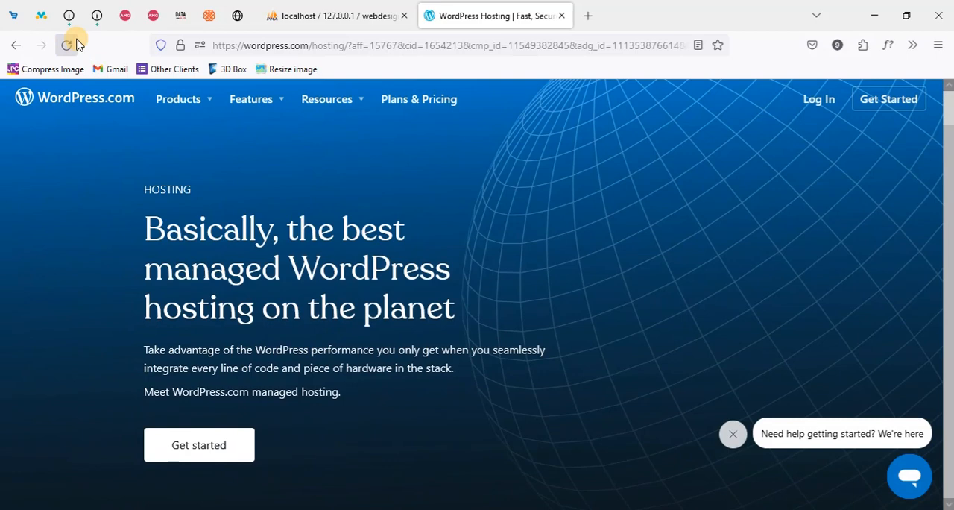
left_click(16, 45)
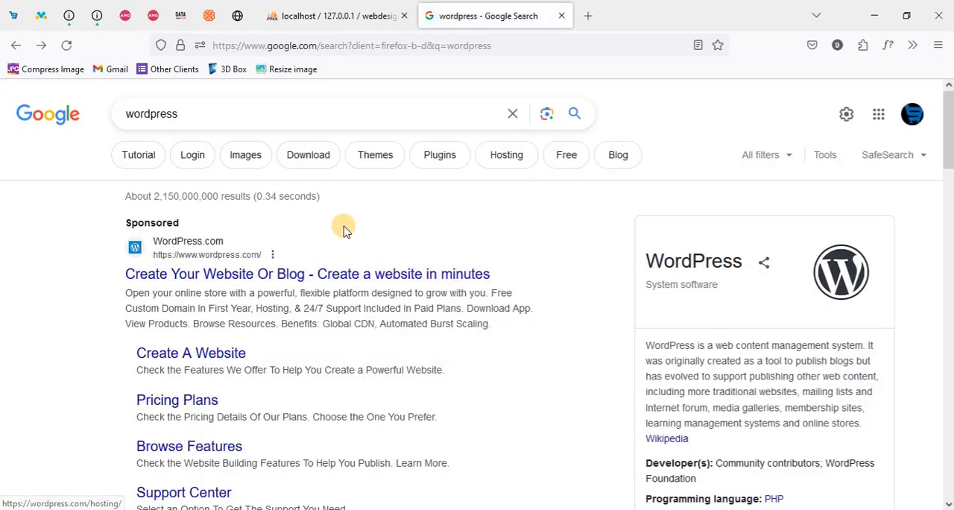
Extend the search text to wordpress.org, copy it, and open it as a web address in the same tab
left_click(197, 109)
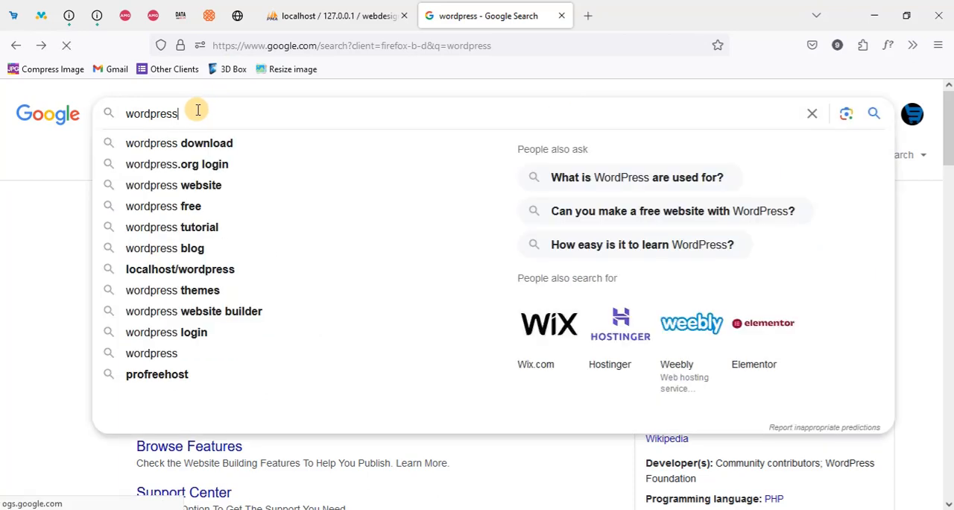
type(".or")
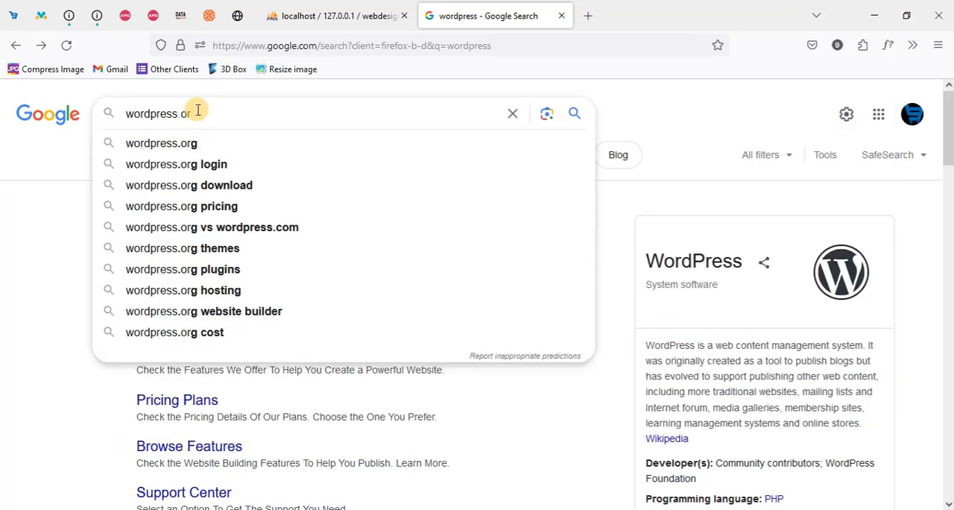
type("g")
triple_click(198, 111)
key("ctrl+c")
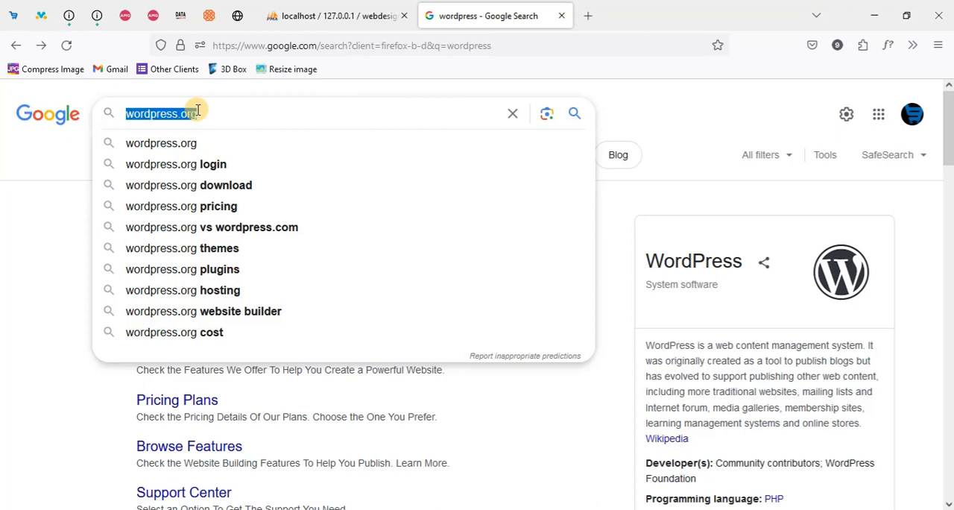
left_click(379, 47)
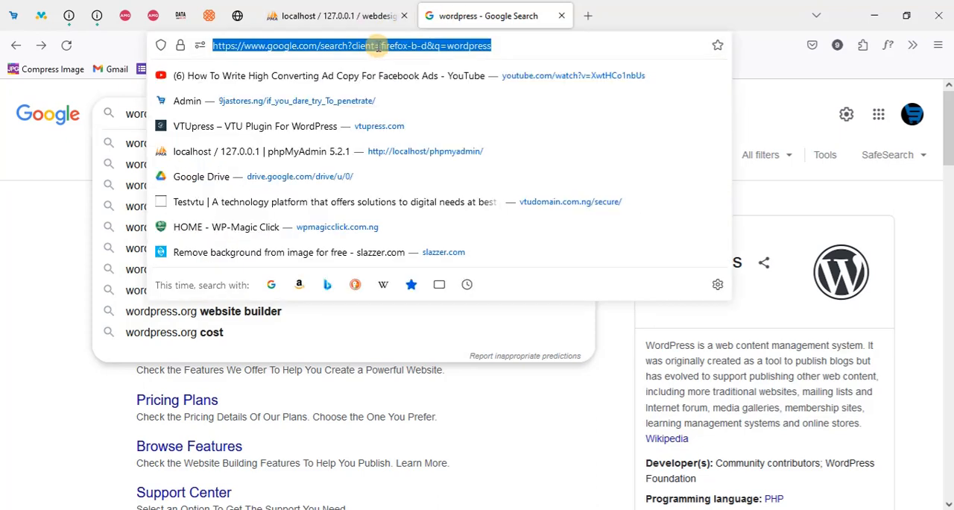
key("ctrl+v")
key("Return")
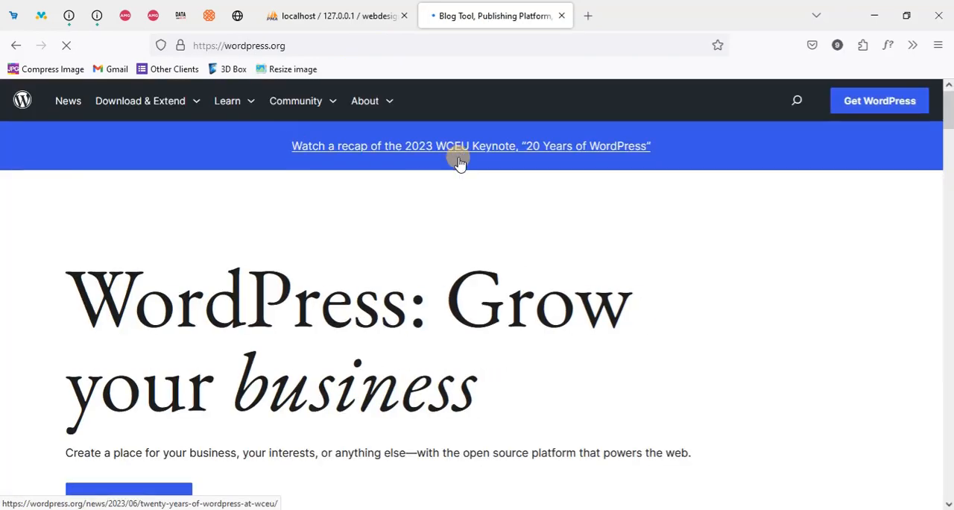
Look over the WordPress.org home page and open its Get WordPress download page
scroll(441, 253, "down", 2)
scroll(441, 254, "up", 2)
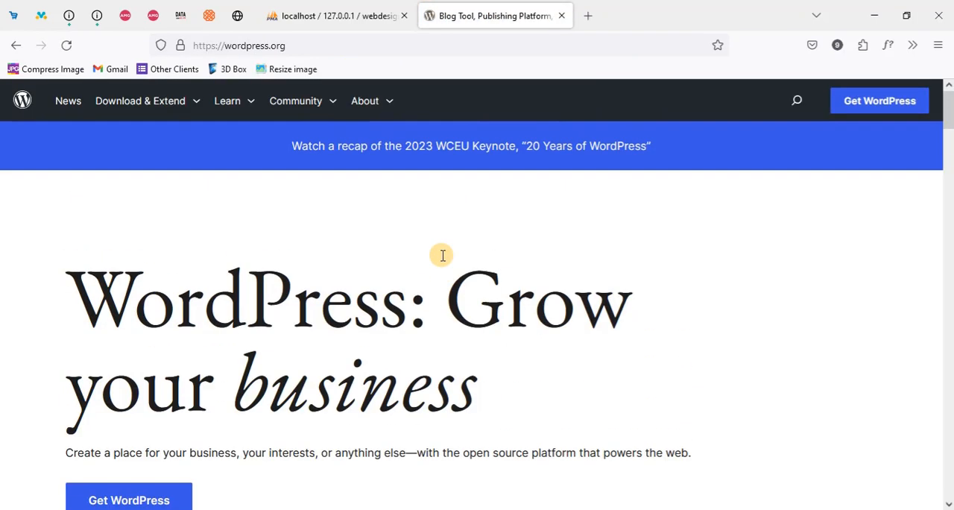
scroll(440, 265, "down", 2)
scroll(441, 264, "up", 2)
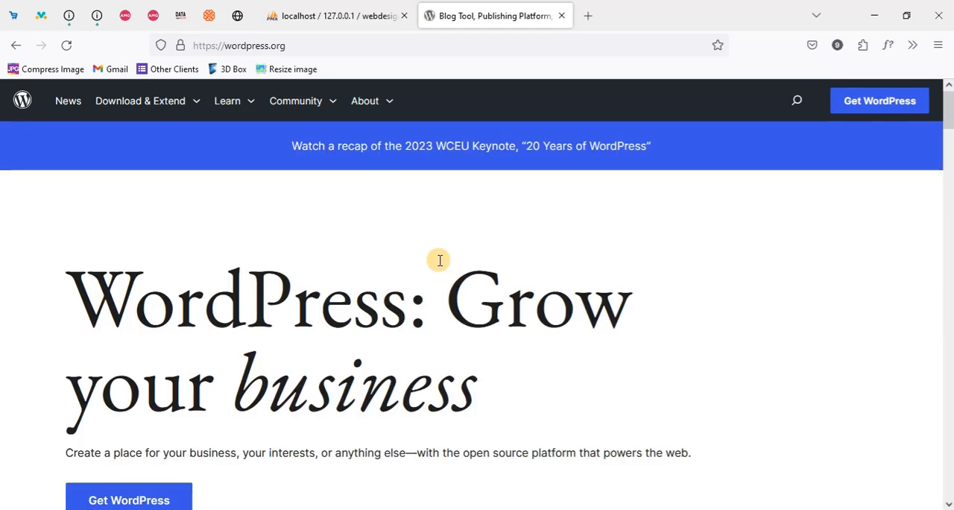
scroll(488, 224, "down", 1)
scroll(464, 264, "up", 1)
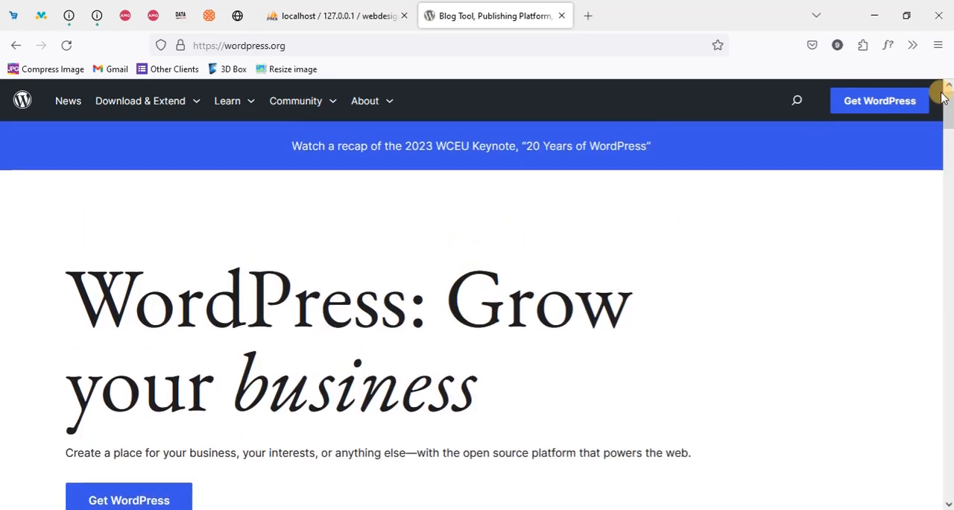
left_click(895, 106)
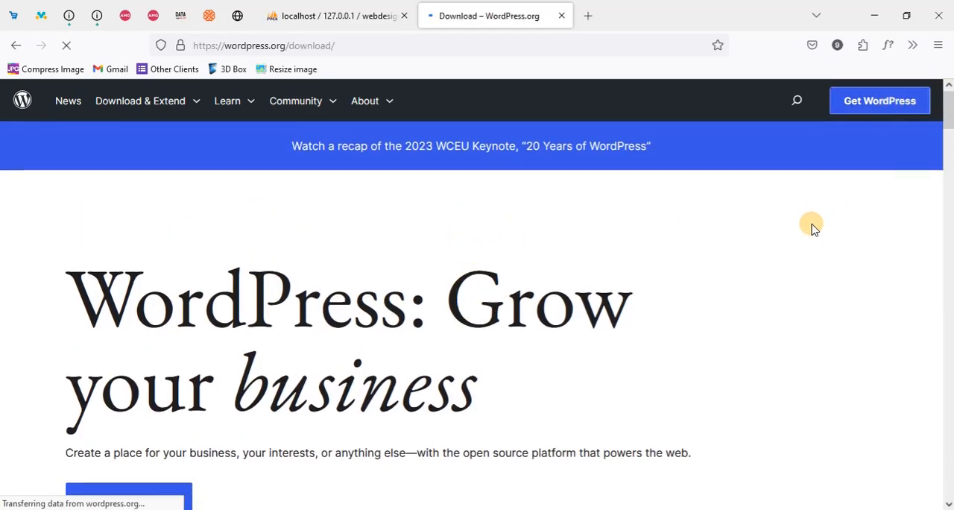
Download the WordPress 6.2.2 zip to the Compressed downloads folder and dismiss the thank-you message
scroll(743, 275, "down", 2)
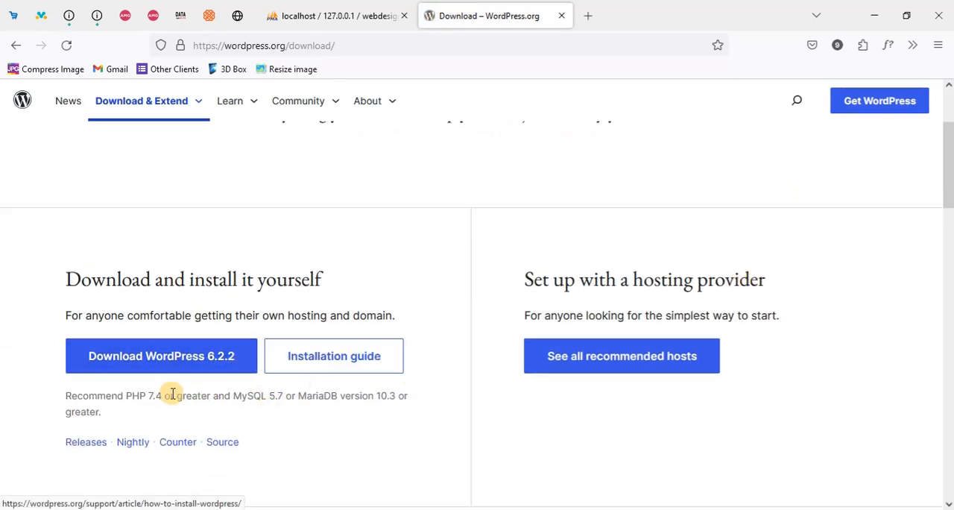
left_click(167, 358)
scroll(393, 275, "down", 3)
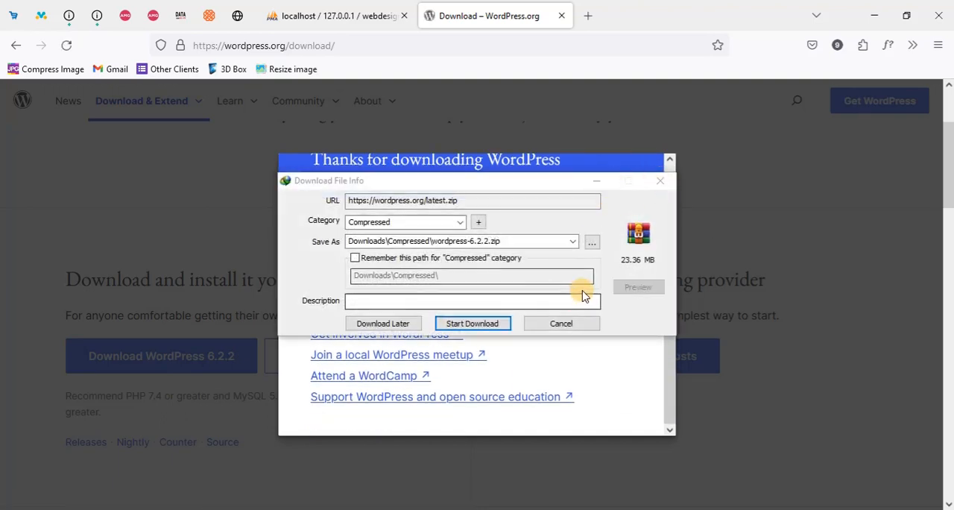
left_click(462, 328)
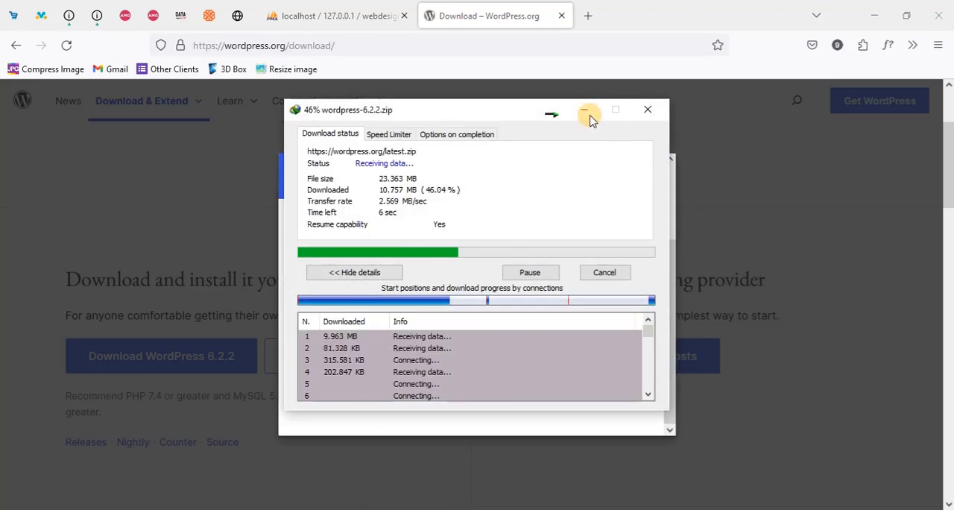
left_click(586, 113)
scroll(640, 168, "up", 5)
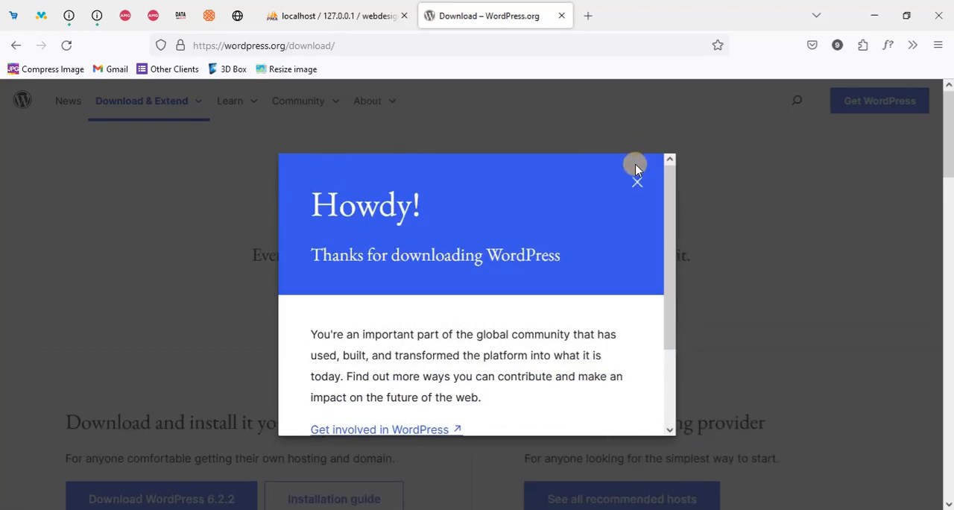
left_click(635, 182)
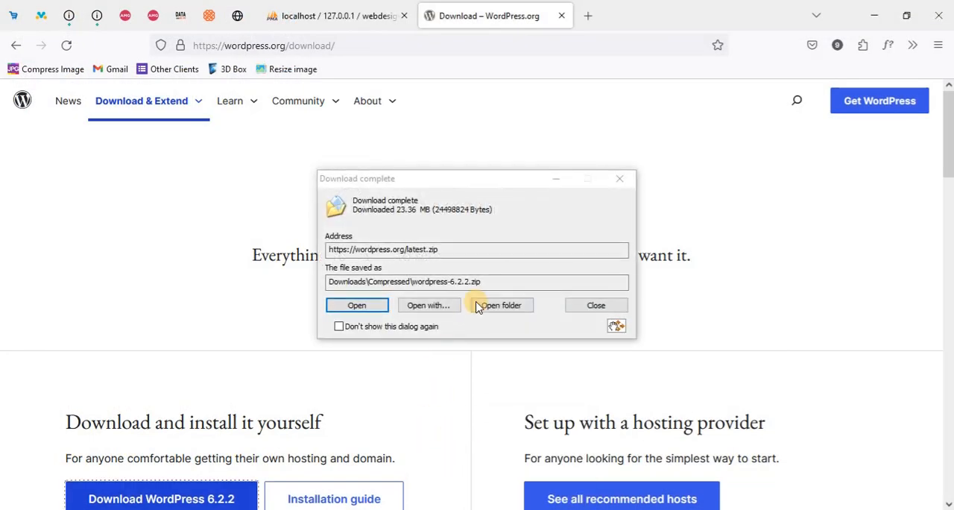
Show the downloaded wordpress-6.2.2 archive in its folder and place a copy in the softwares folder on the Desktop
left_click(501, 315)
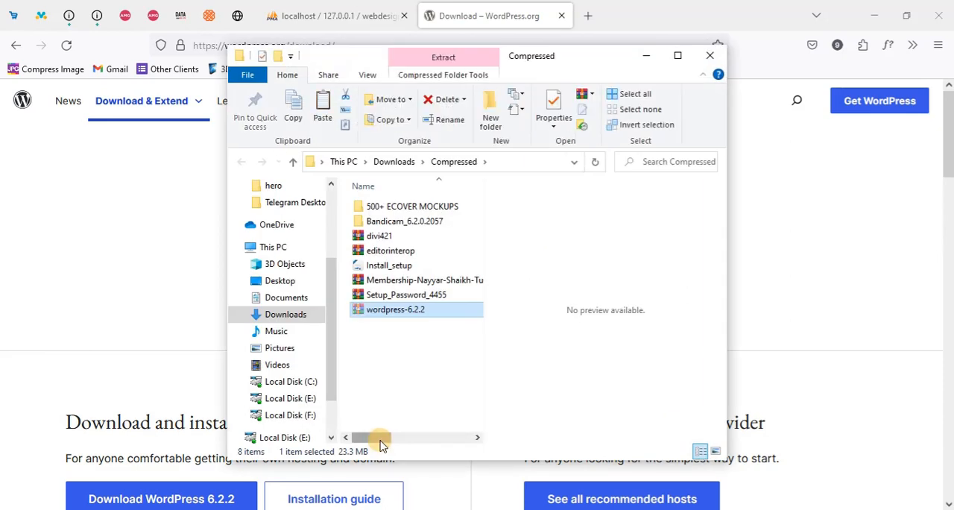
scroll(294, 320, "up", 3)
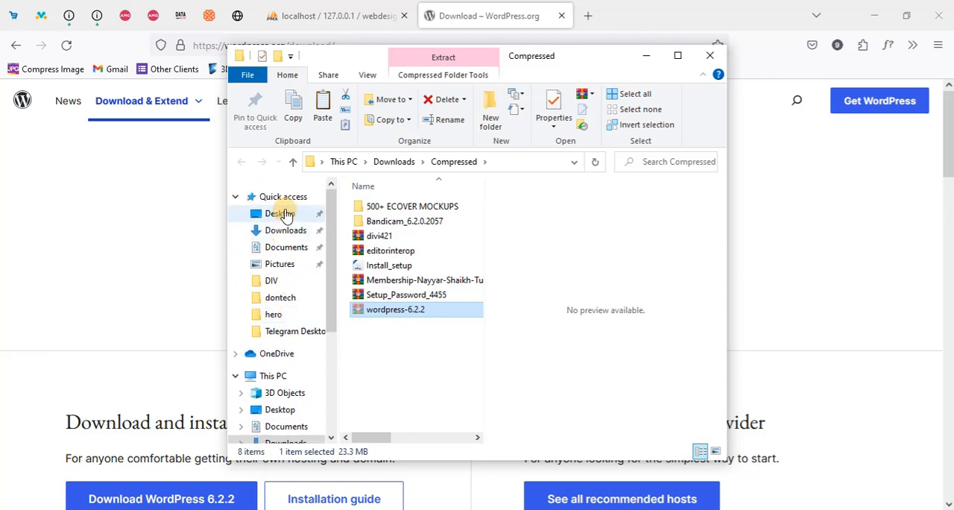
left_click(282, 214)
scroll(403, 365, "down", 2)
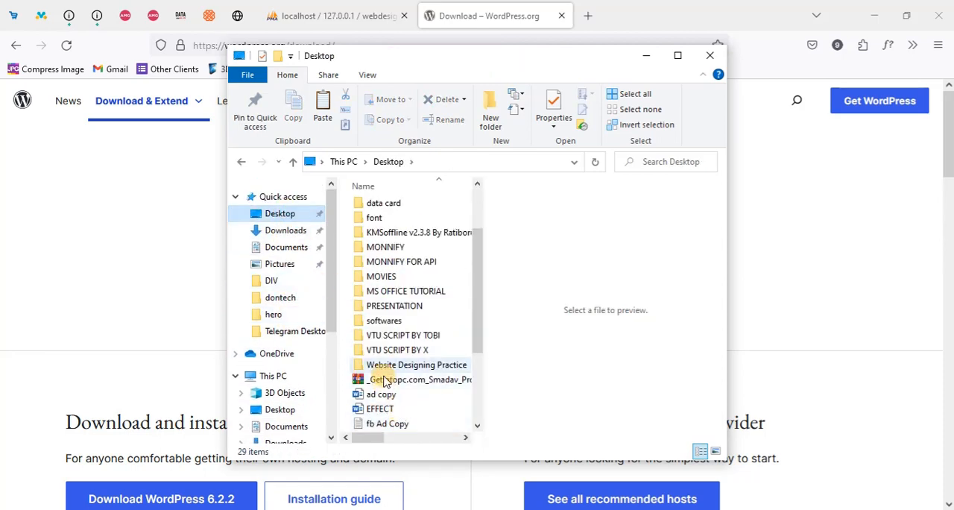
double_click(384, 320)
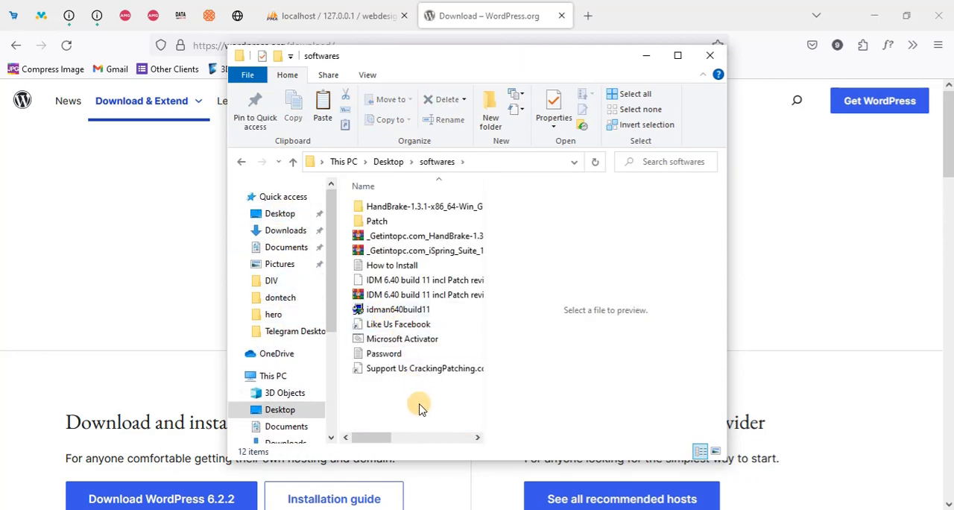
key("ctrl+v")
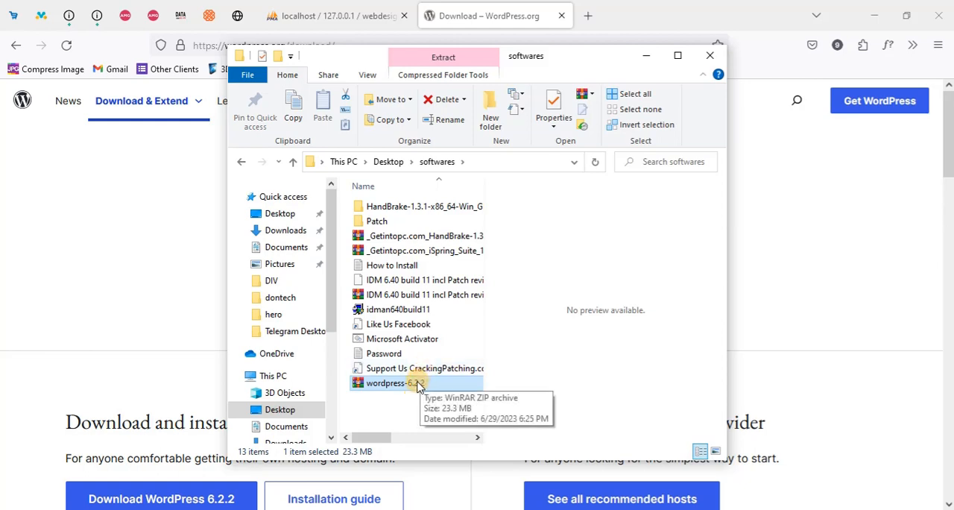
Paste the wordpress-6.2.2 archive into the htdocs folder of xampp on Local Disk (C:)
scroll(279, 373, "down", 2)
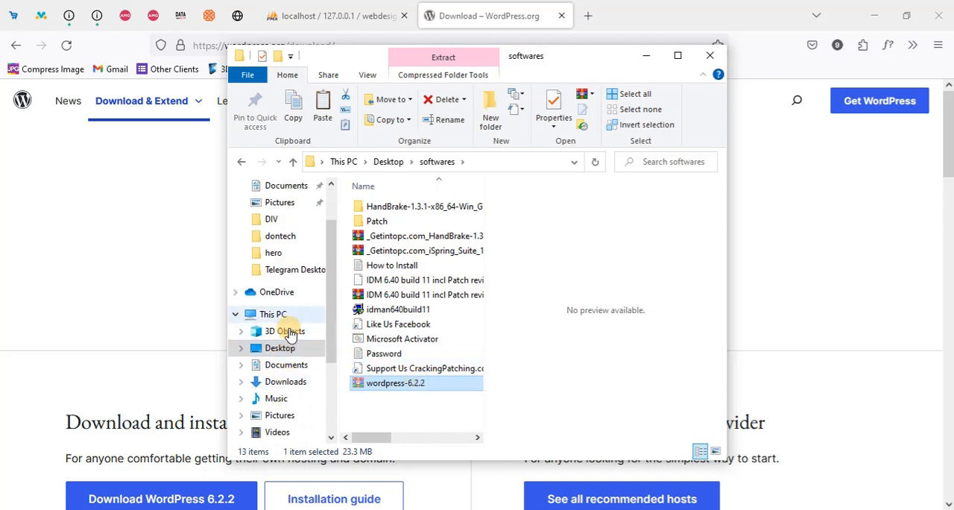
scroll(297, 373, "down", 1)
left_click(292, 416)
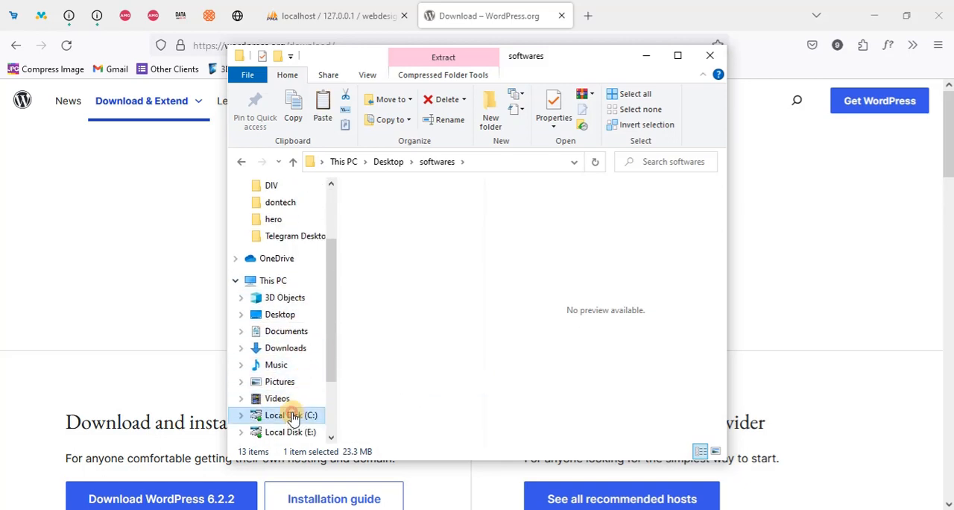
left_click(383, 281)
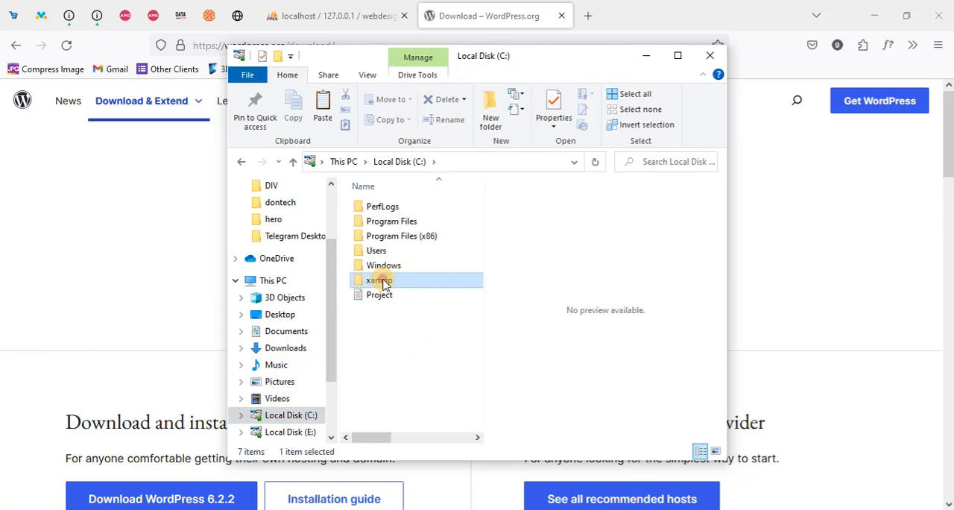
double_click(383, 282)
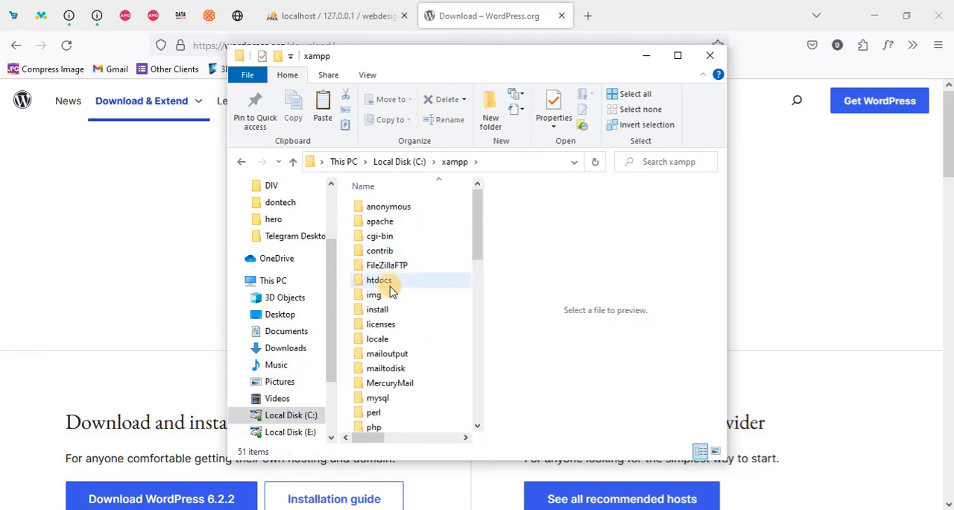
double_click(390, 281)
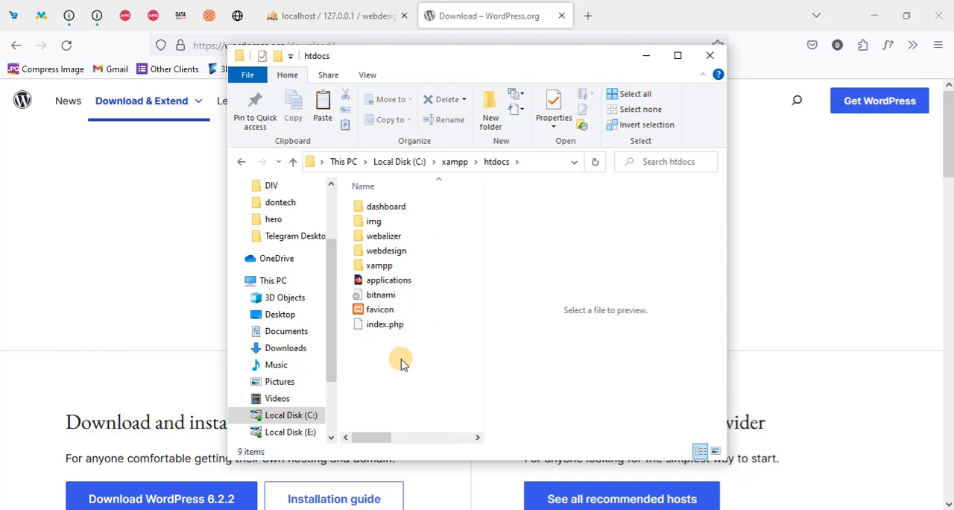
key("ctrl+v")
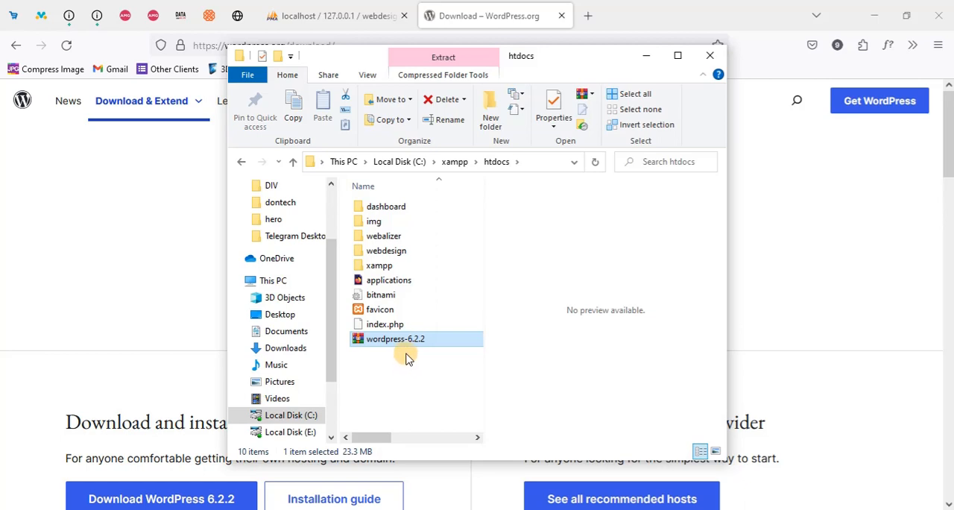
Move the wordpress-6.2.2 archive into the webdesign folder in htdocs and delete helloworld.php from that folder
left_click_drag(411, 340, 418, 252)
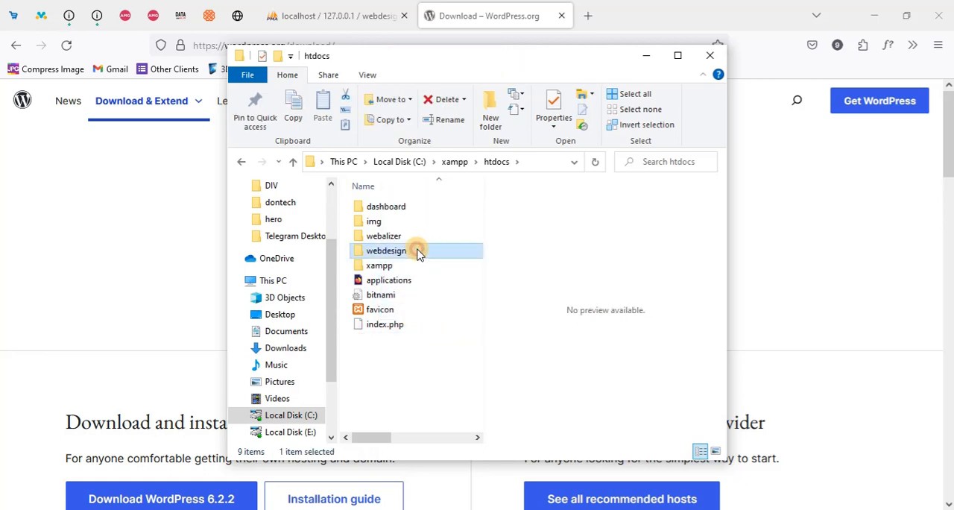
double_click(418, 250)
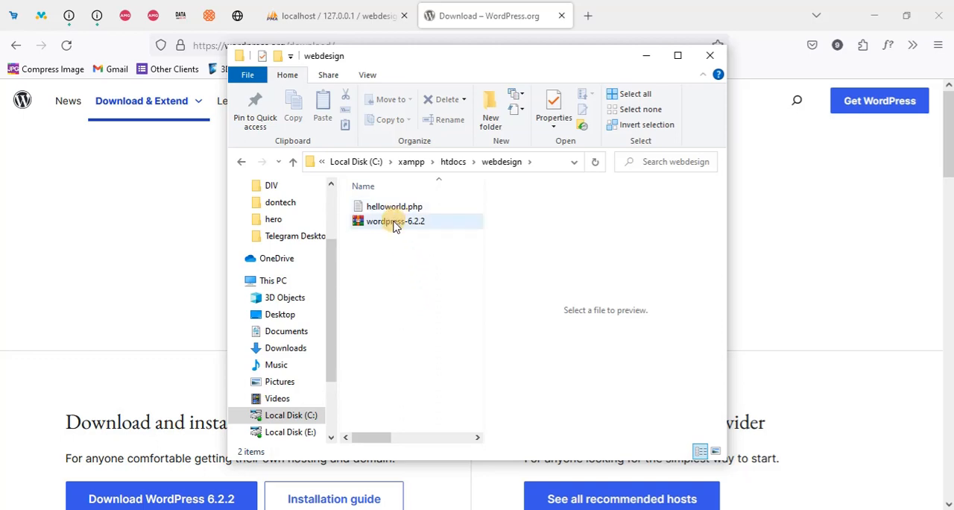
left_click(421, 207)
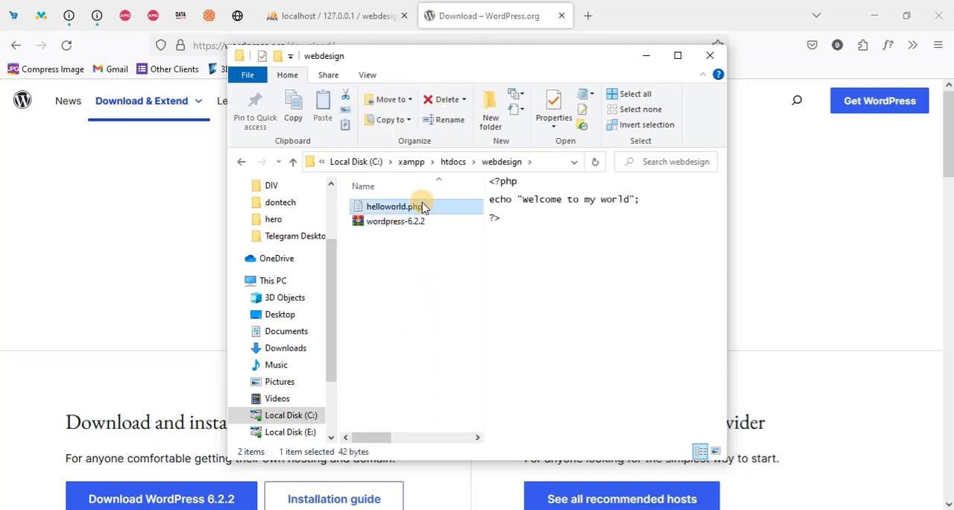
key("Delete")
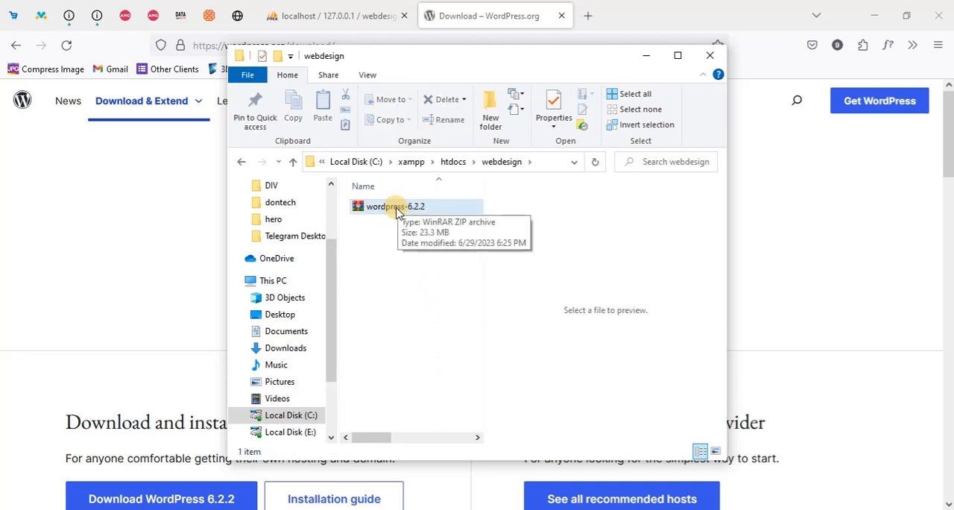
Extract the wordpress-6.2.2 archive directly into the webdesign folder and try to delete the archive
left_click(396, 211)
right_click(397, 211)
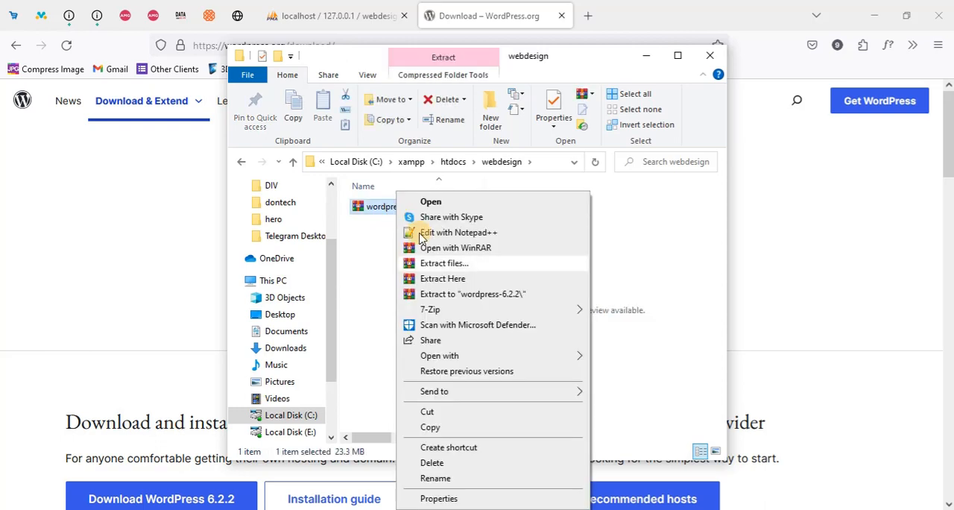
left_click(440, 281)
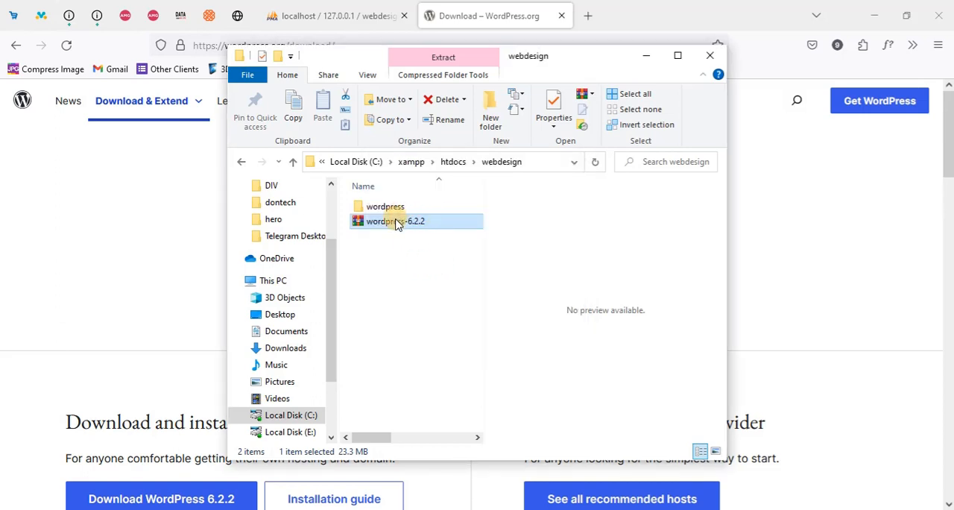
key("Delete")
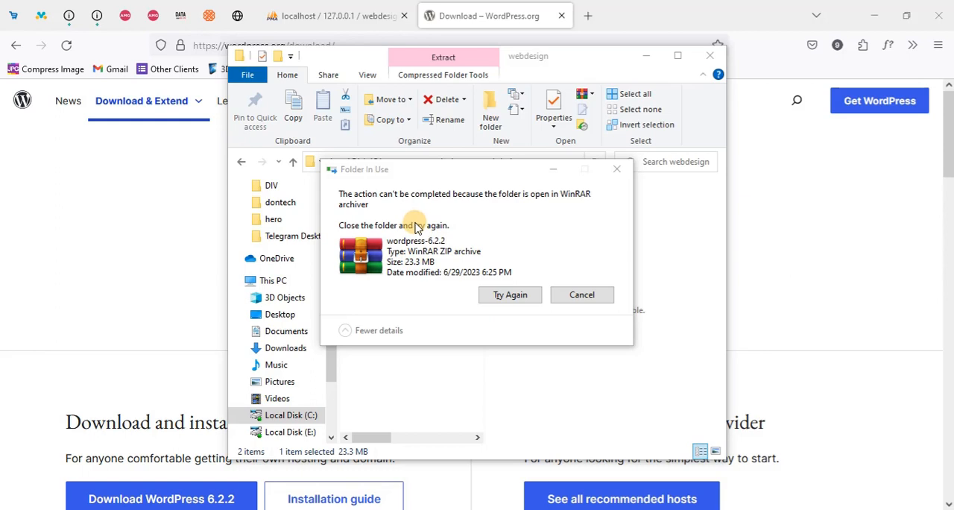
key("Escape")
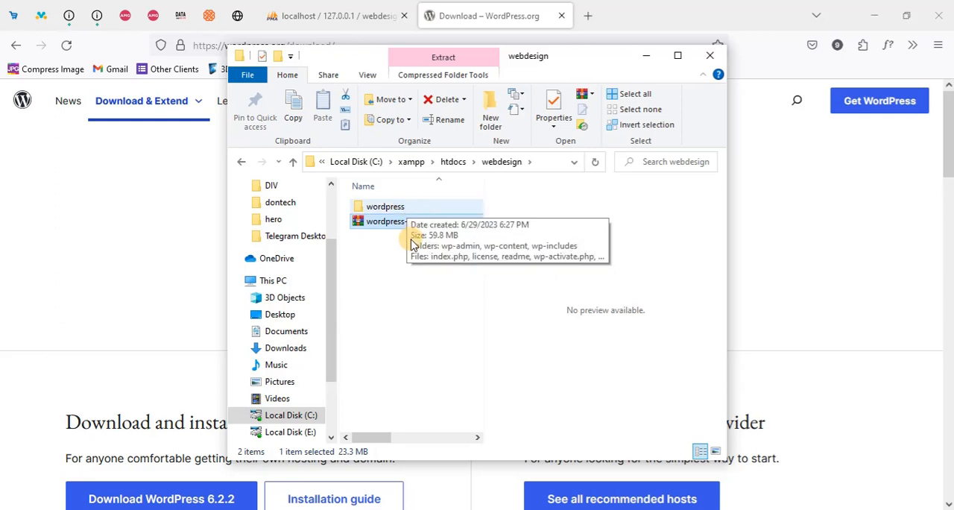
Place all the contents of the extracted wordpress folder directly in the webdesign folder
double_click(406, 207)
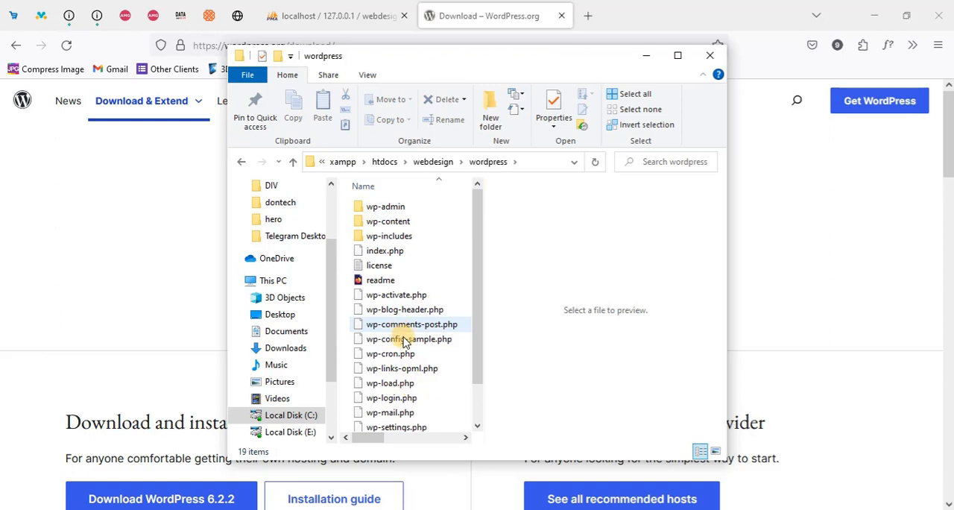
key("ctrl+a")
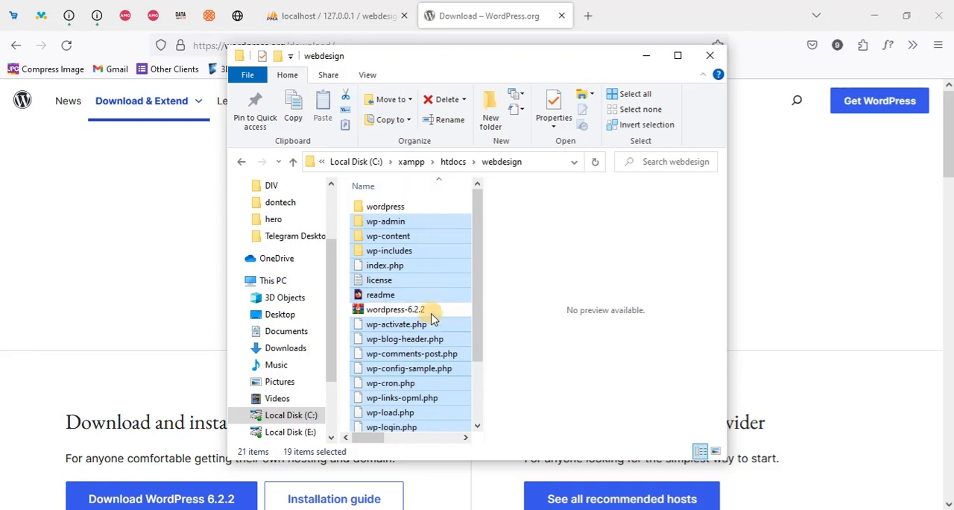
left_click(407, 310)
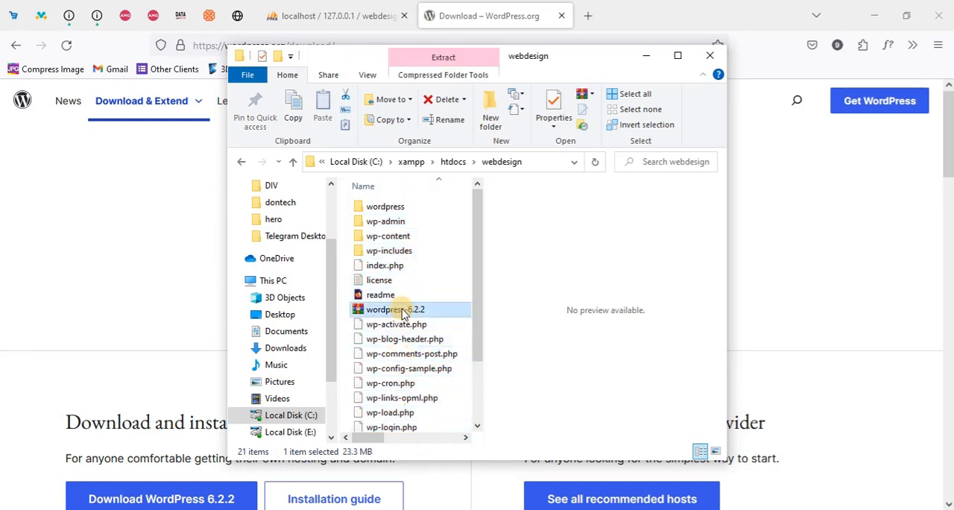
Duplicate wp-config-sample.php within the webdesign folder
scroll(407, 366, "down", 2)
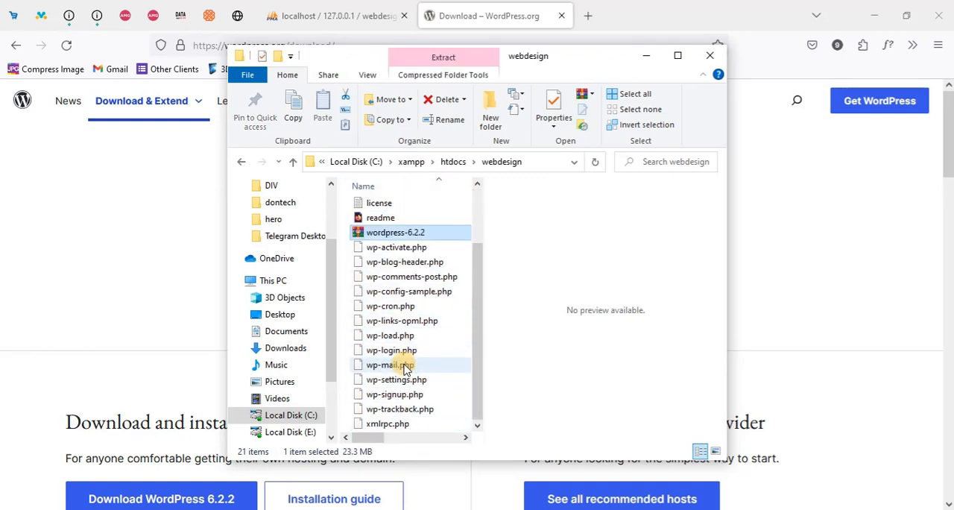
left_click(403, 293)
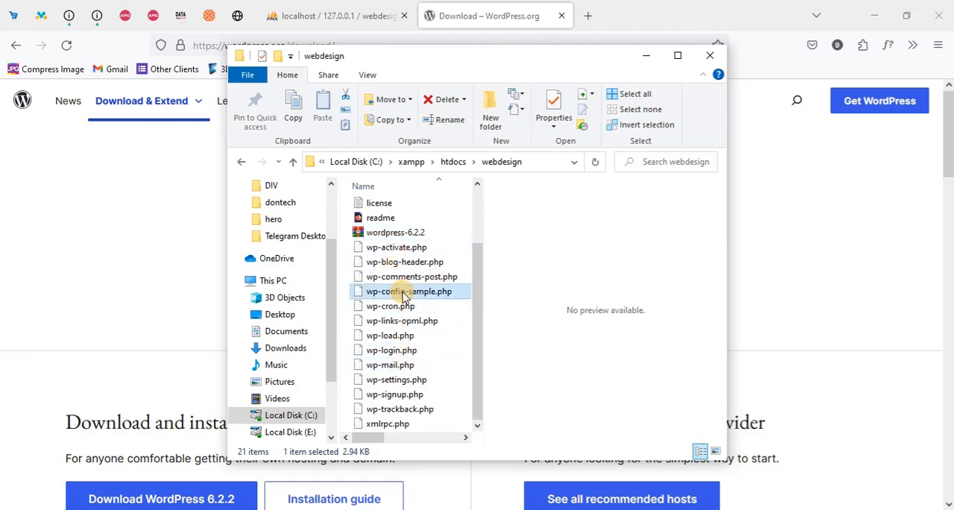
right_click(408, 295)
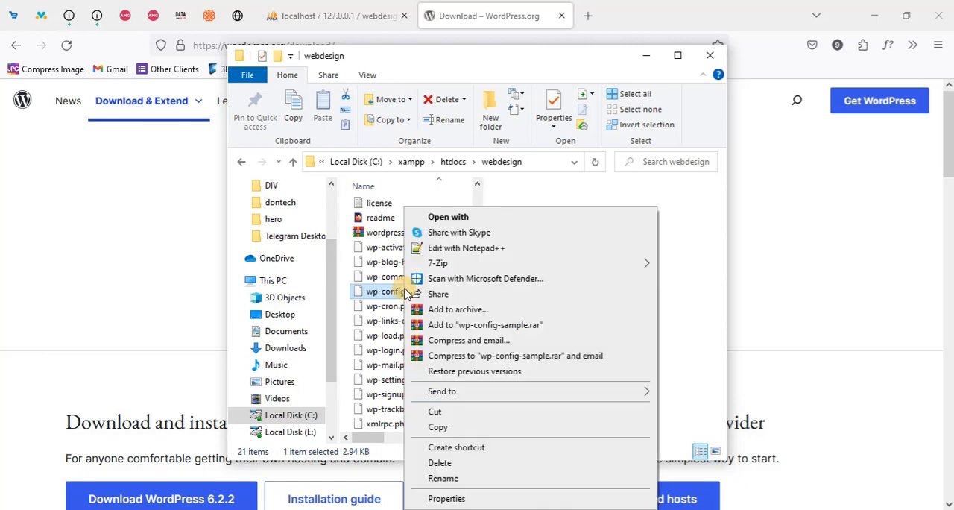
left_click(440, 428)
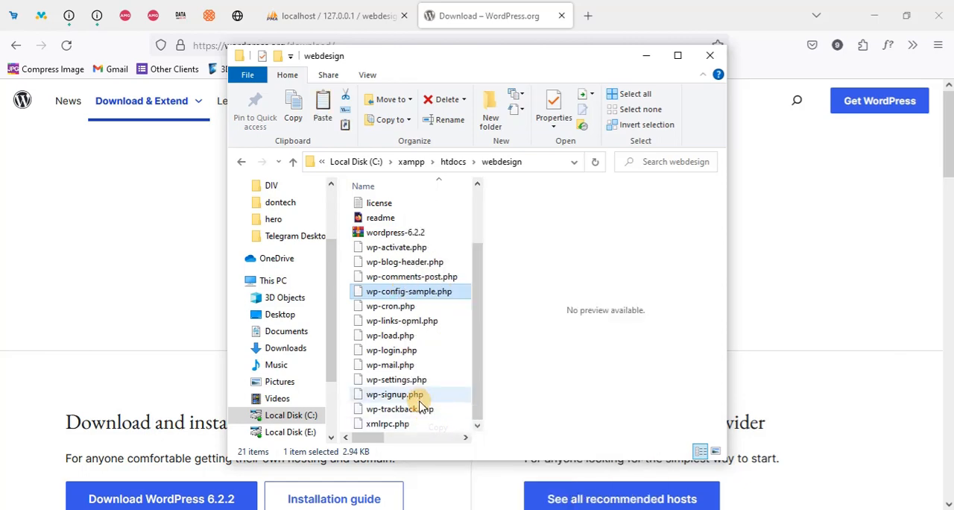
key("ctrl+v")
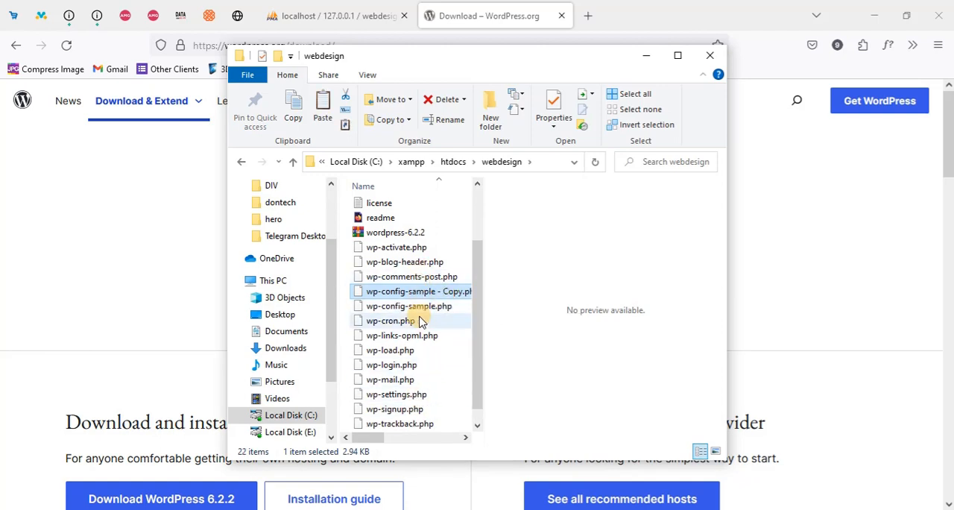
Rename the original wp-config-sample.php to wp-config.php, leaving its duplicate as a backup
left_click(407, 308)
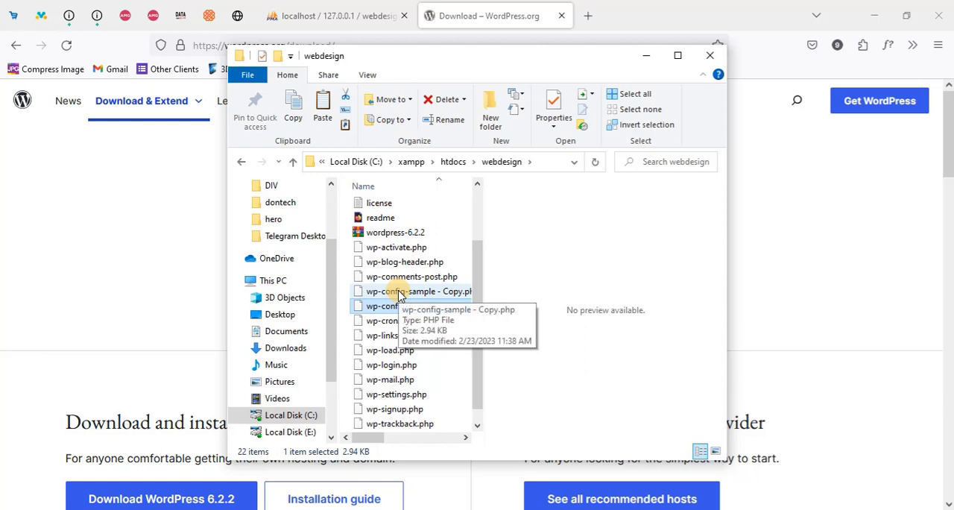
left_click(399, 294)
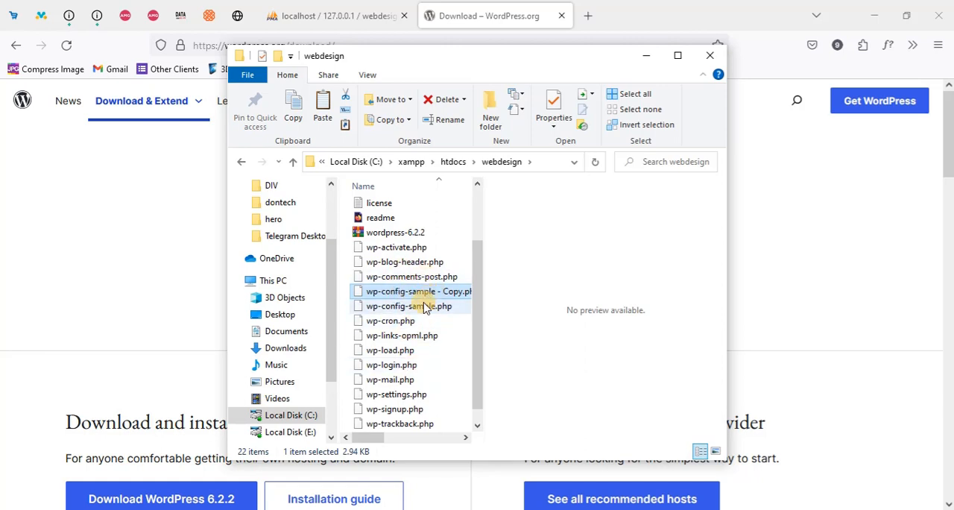
left_click(424, 308)
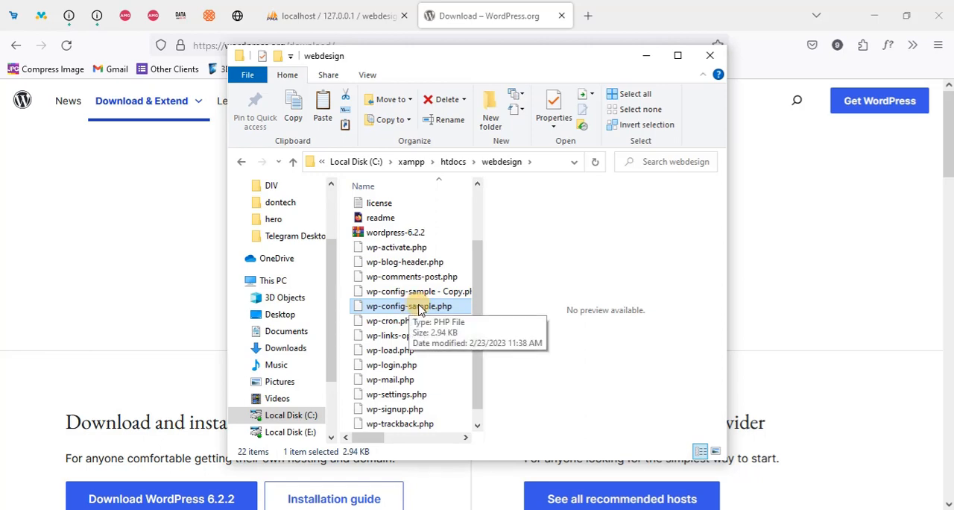
right_click(419, 307)
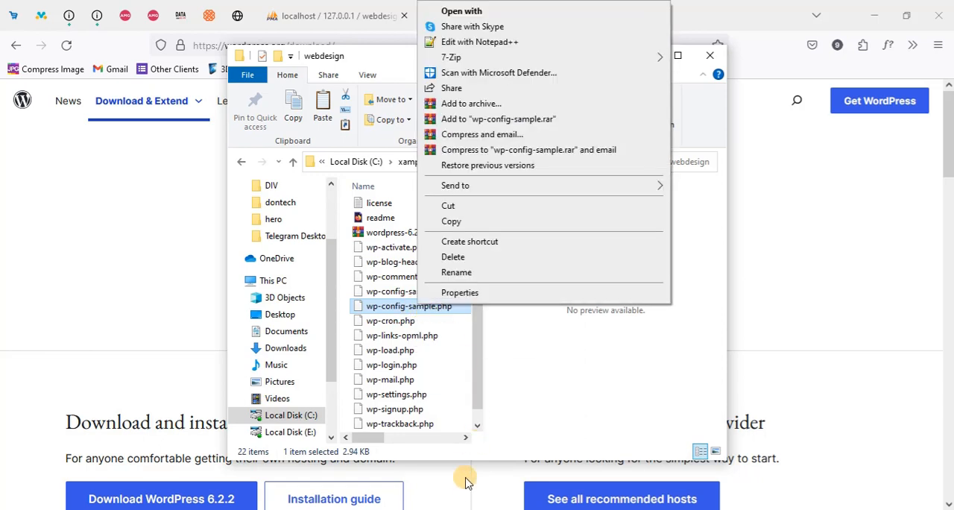
left_click(451, 274)
left_click(432, 307)
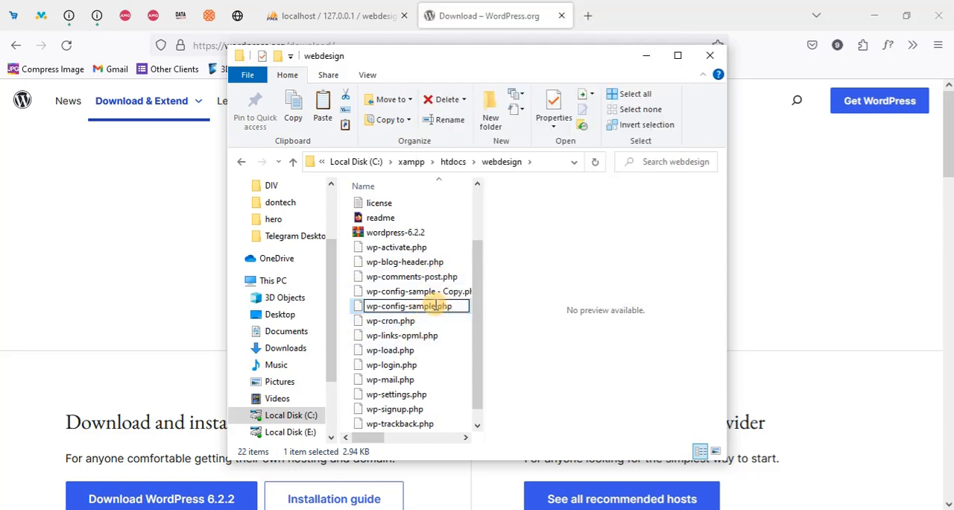
key("BackSpace")
key("BackSpace")
key("BackSpace")
key("BackSpace")
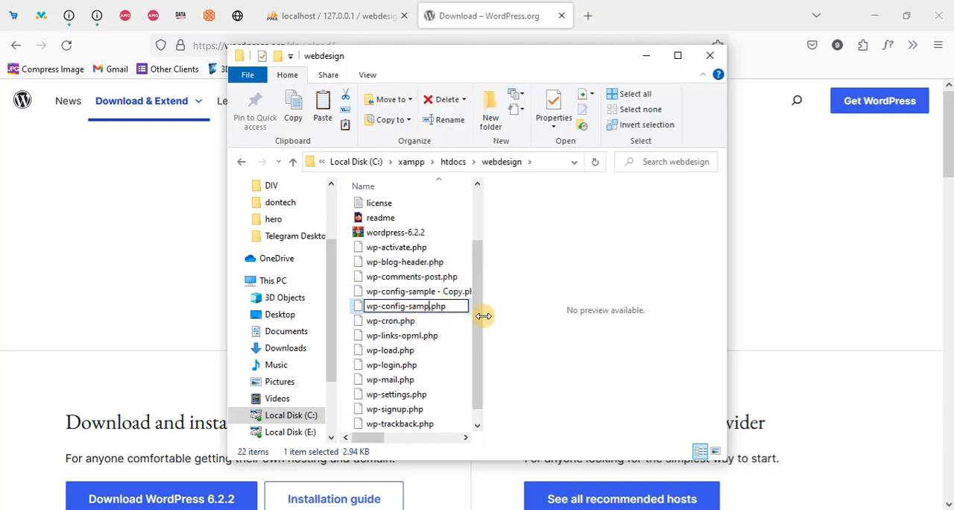
key("BackSpace")
key("BackSpace")
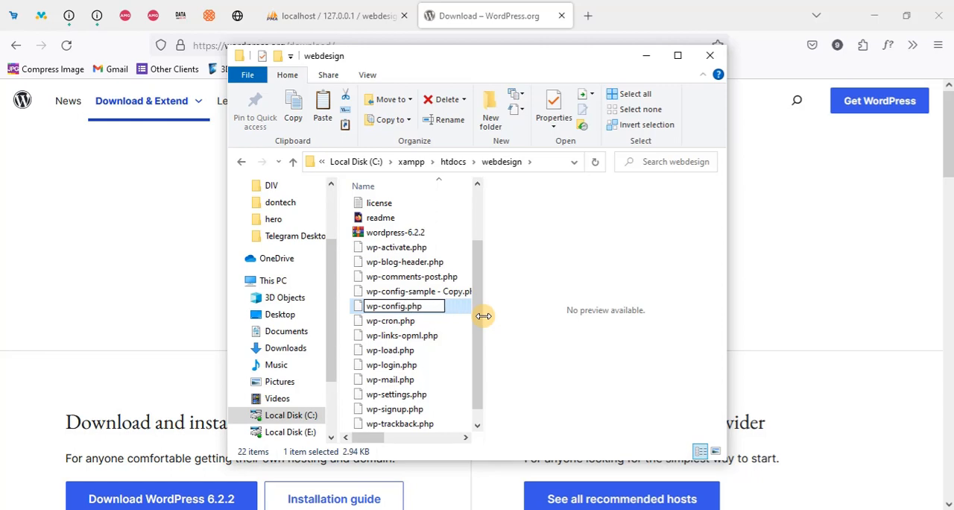
key("Return")
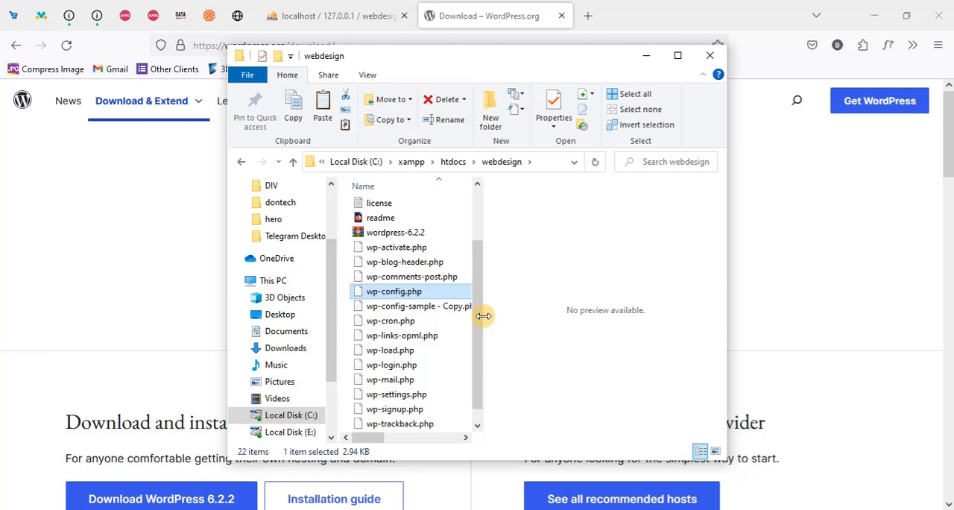
Open wp-config.php in Notepad, with Notepad set as the app always used for .php files
right_click(435, 297)
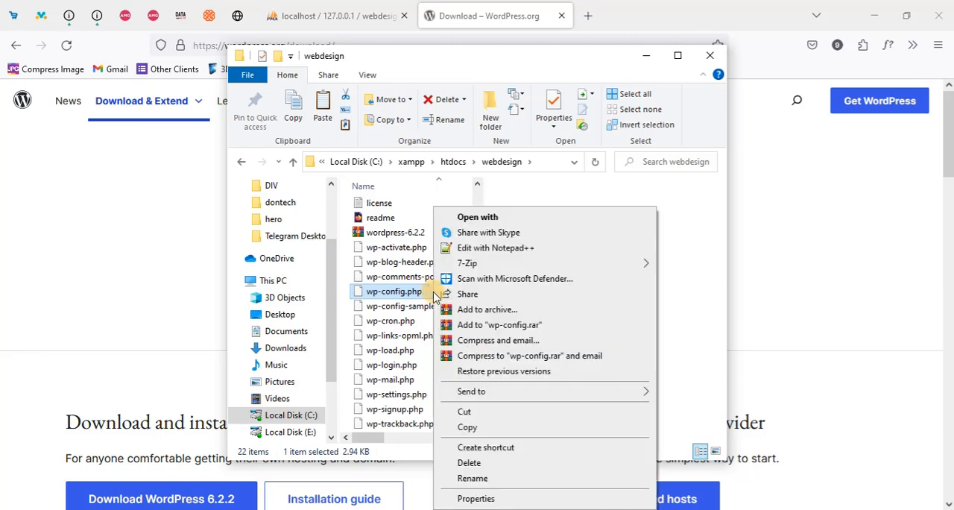
left_click(495, 217)
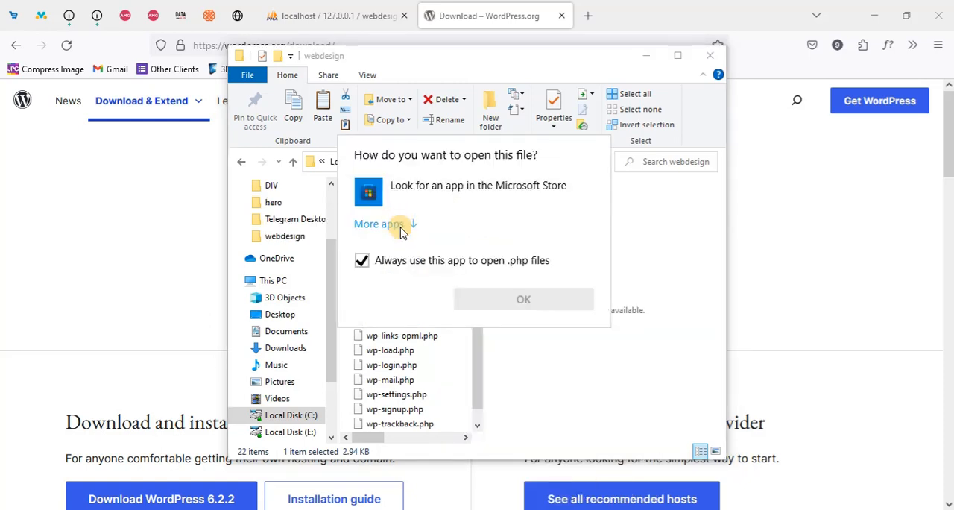
left_click(407, 224)
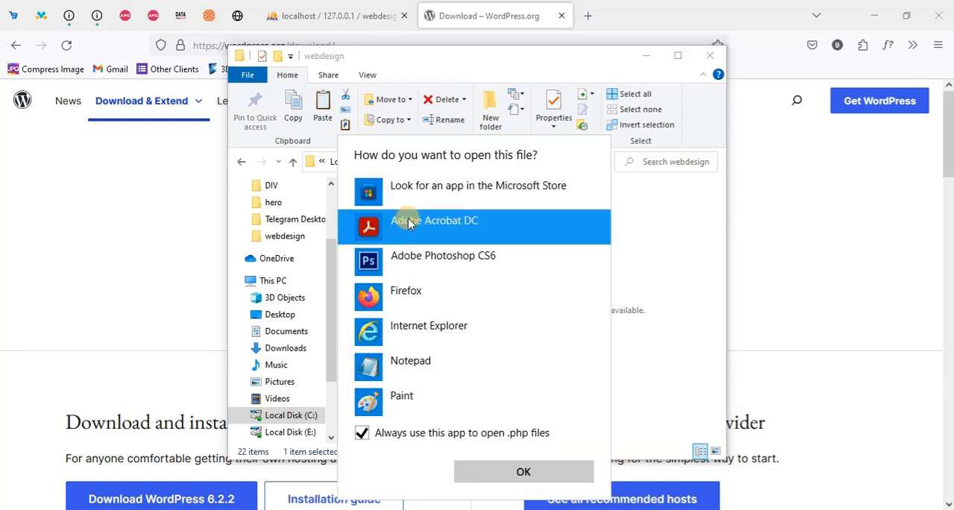
left_click(427, 380)
left_click(497, 472)
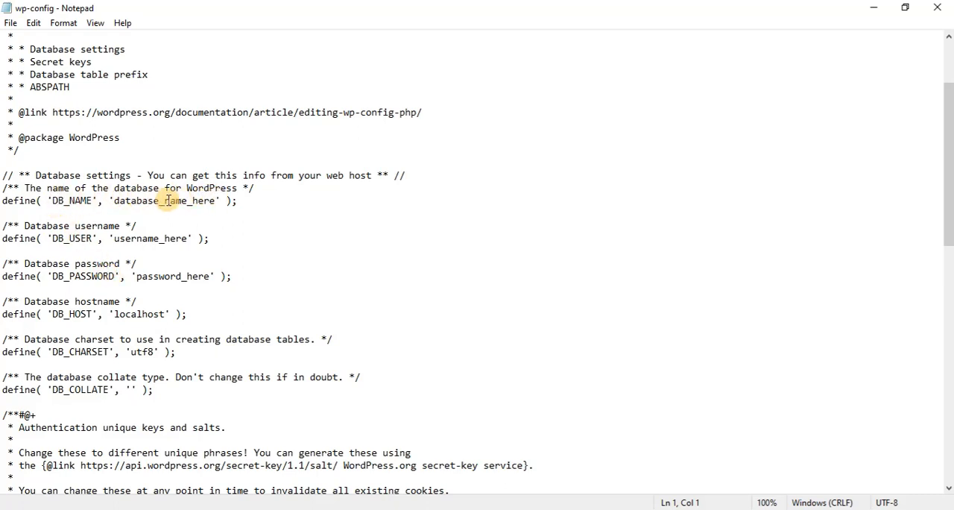
Set DB_NAME to 'webdesign' and DB_USER to 'root' in the database settings of wp-config.php
left_click_drag(216, 201, 110, 202)
type("we")
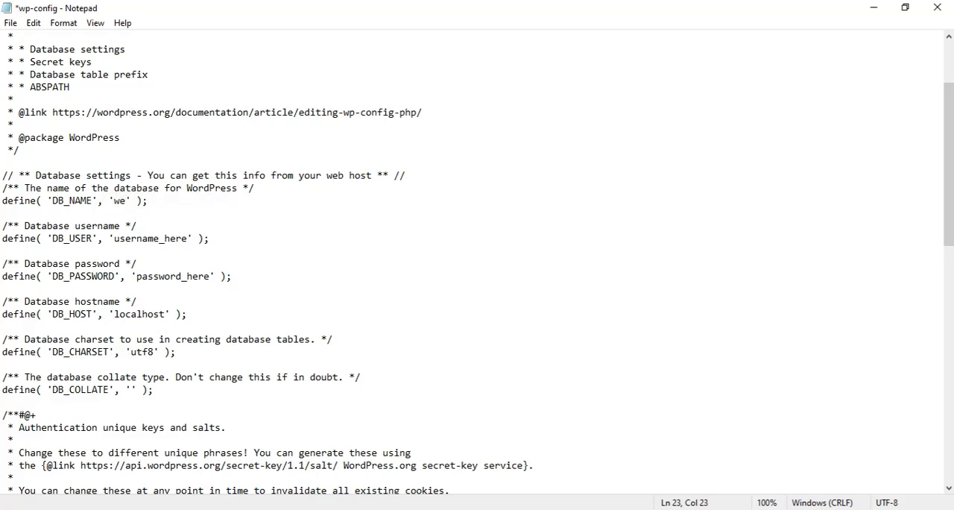
type("bdesign")
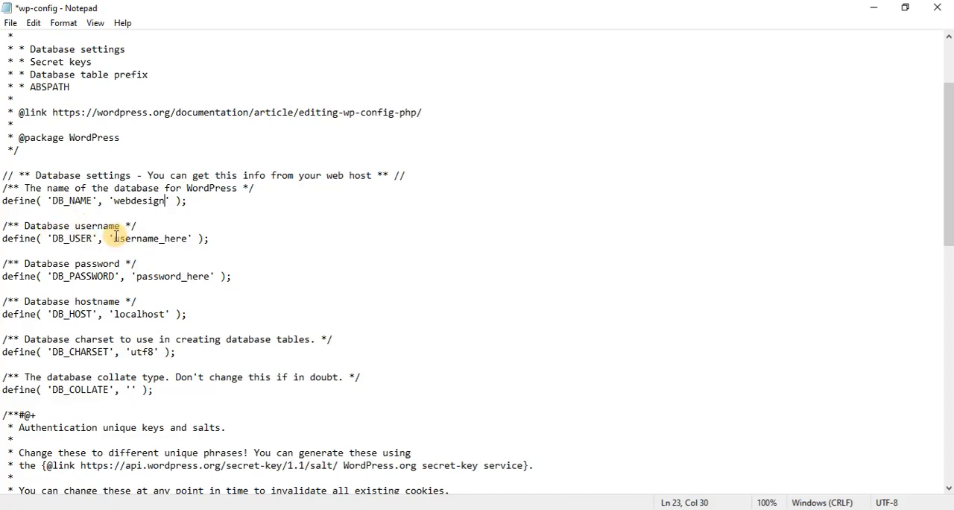
left_click_drag(114, 237, 187, 237)
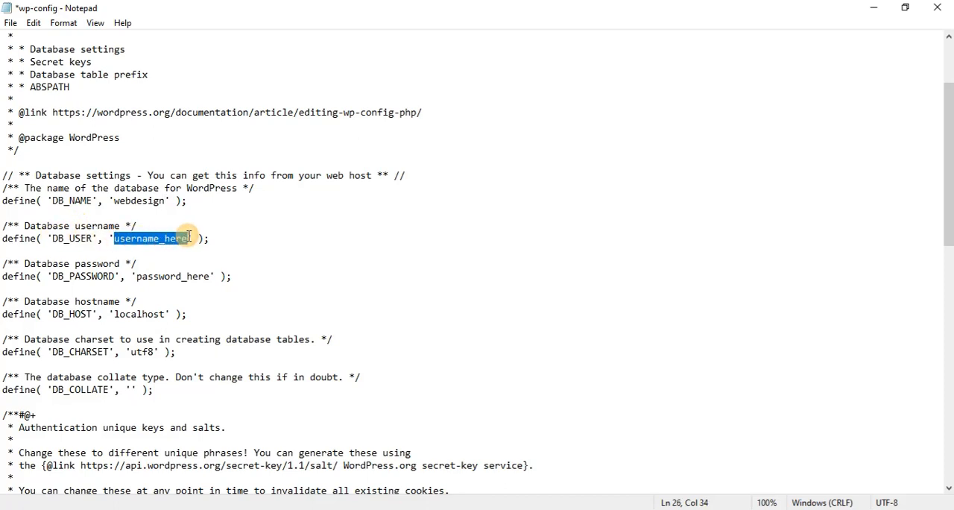
type("r")
type("t")
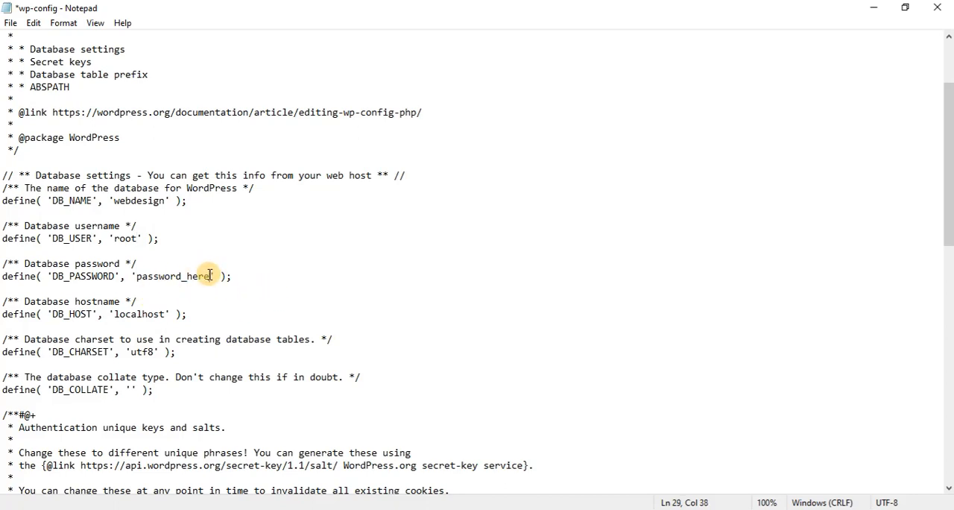
Clear the DB_PASSWORD placeholder so its quotes are empty, and save wp-config.php
key("BackSpace")
key("BackSpace")
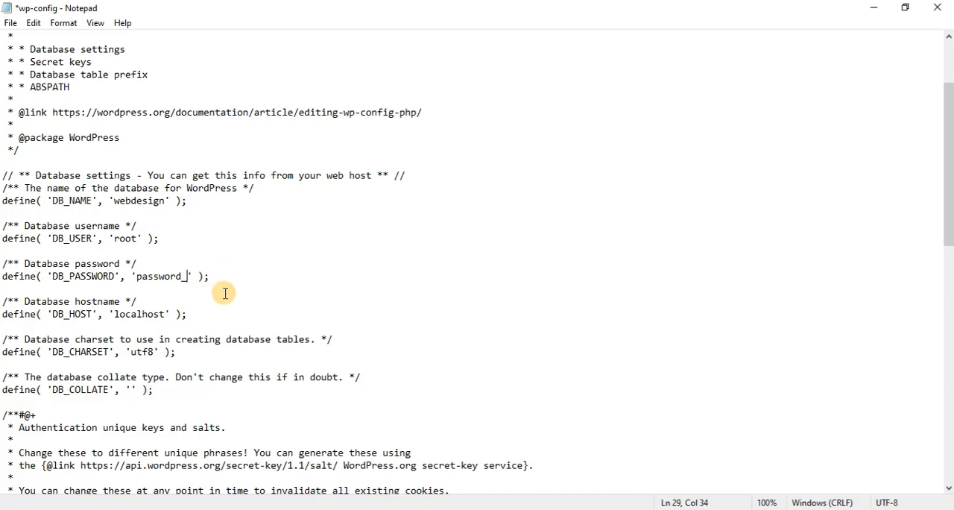
key("BackSpace")
key("BackSpace")
key("BackSpace")
key("BackSpace")
key("BackSpace")
key("BackSpace")
key("BackSpace")
scroll(185, 291, "down", 2)
scroll(183, 313, "down", 6)
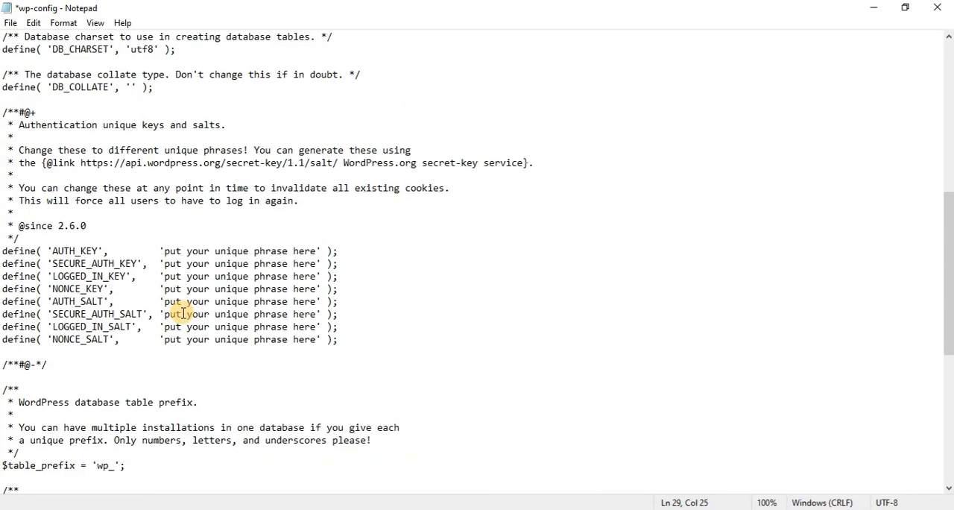
scroll(184, 314, "up", 11)
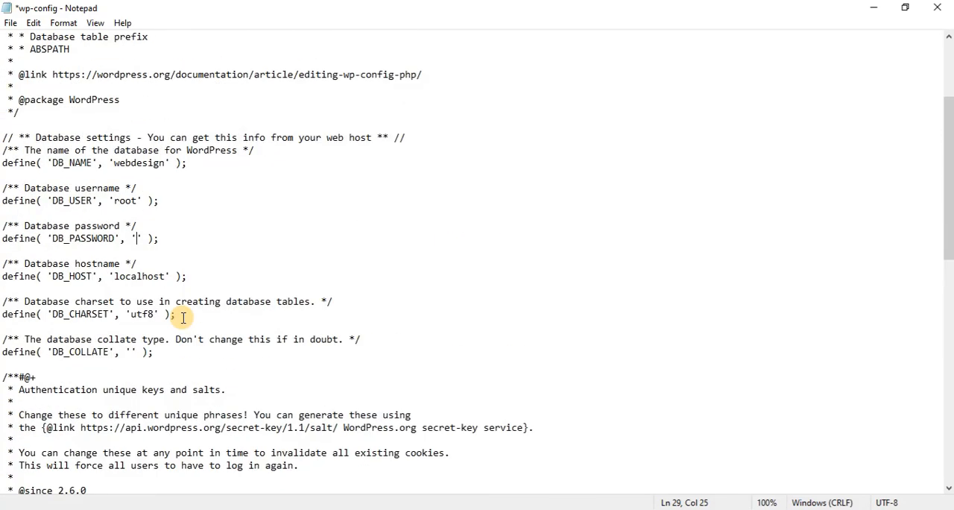
left_click(9, 22)
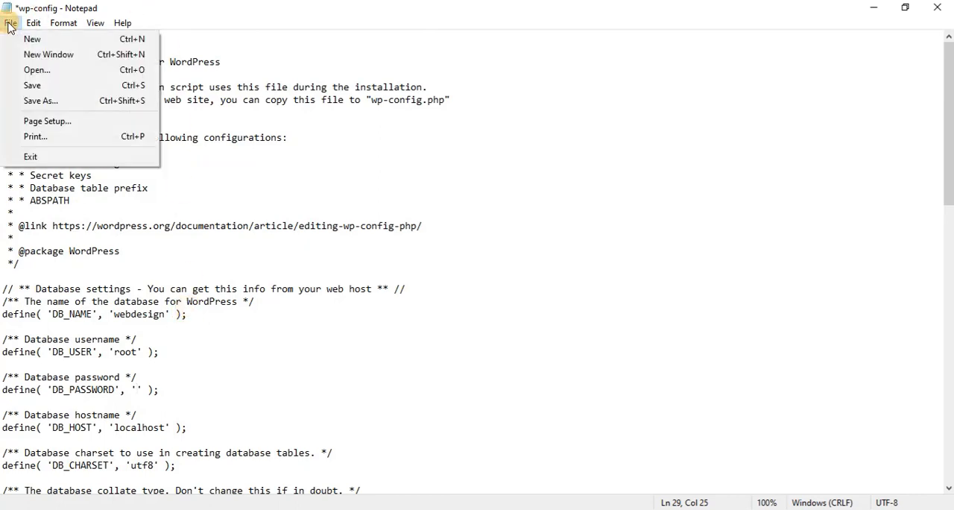
left_click(43, 87)
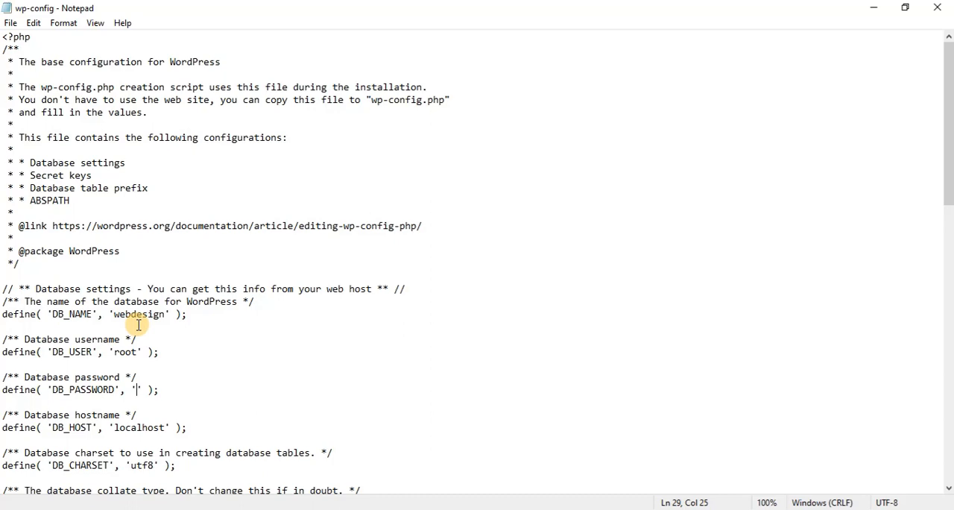
Switch to Firefox and open localhost/webdesign/ in a new tab
left_click(78, 508)
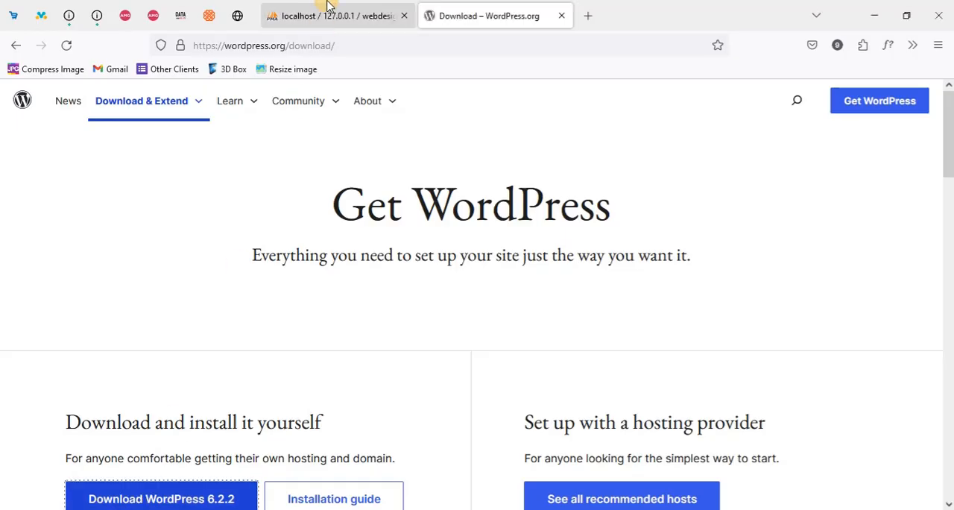
left_click(365, 11)
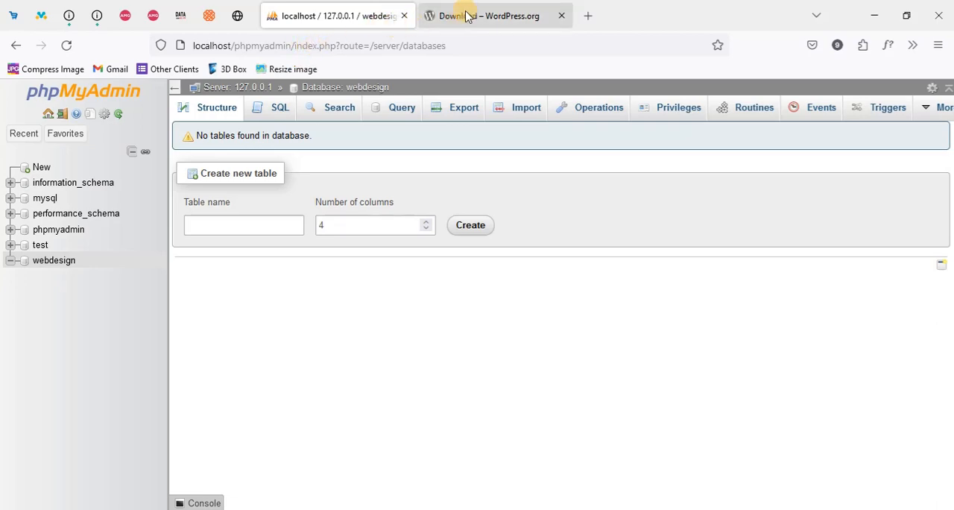
left_click(585, 11)
type("localhost/")
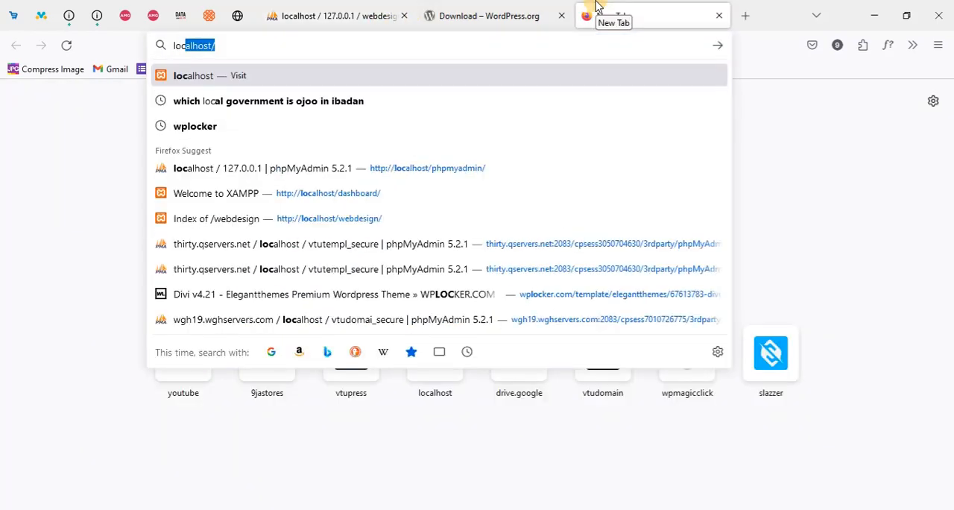
key("Right")
type("webdesign/")
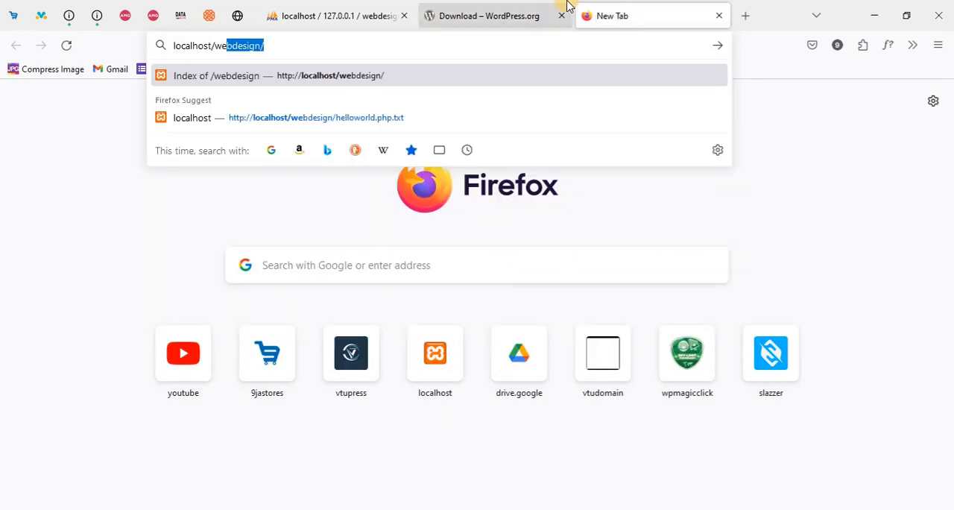
left_click(341, 47)
key("Return")
key("Return")
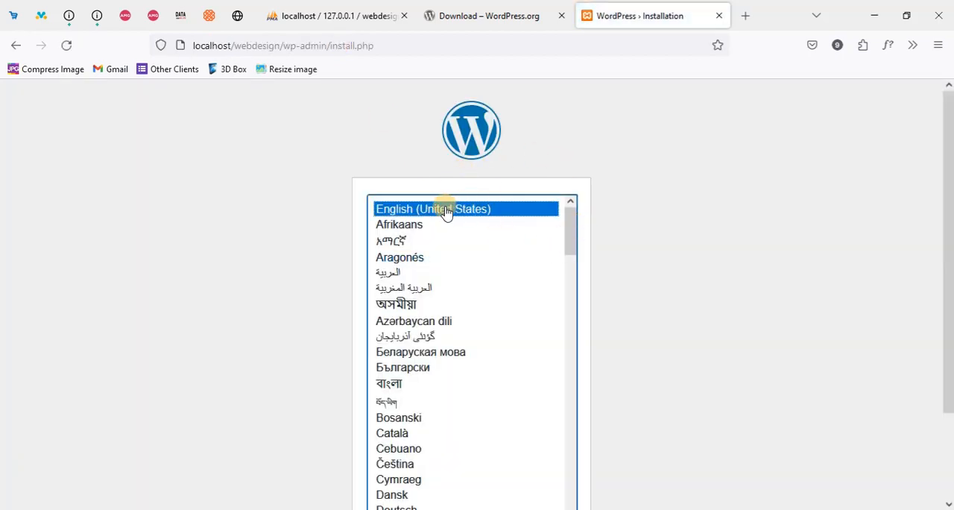
Continue the WordPress installation with English (United States) as the language and go to the site information form
scroll(680, 256, "down", 1)
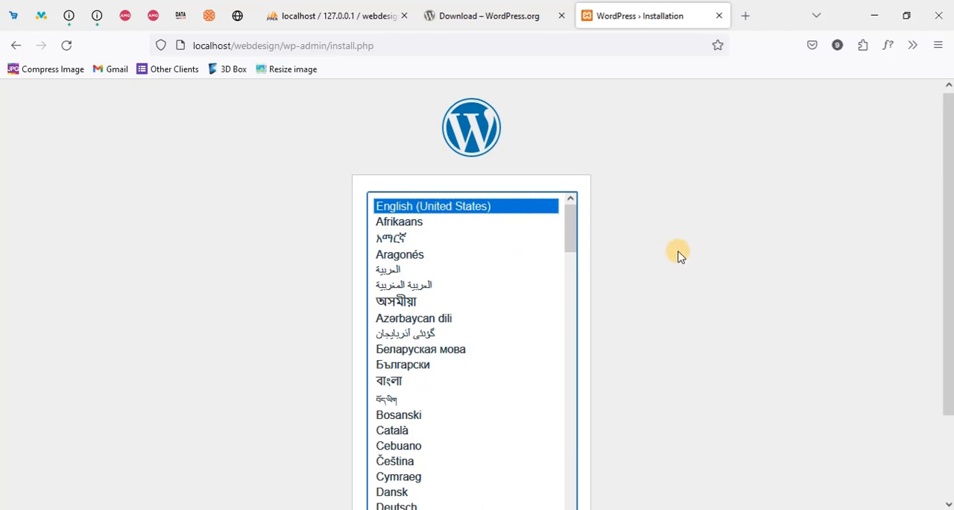
left_click(547, 463)
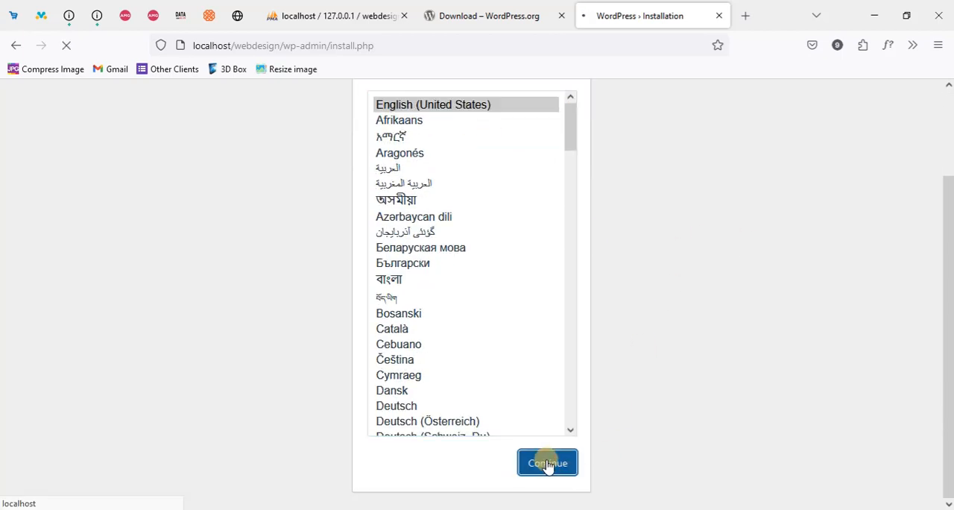
scroll(539, 337, "down", 3)
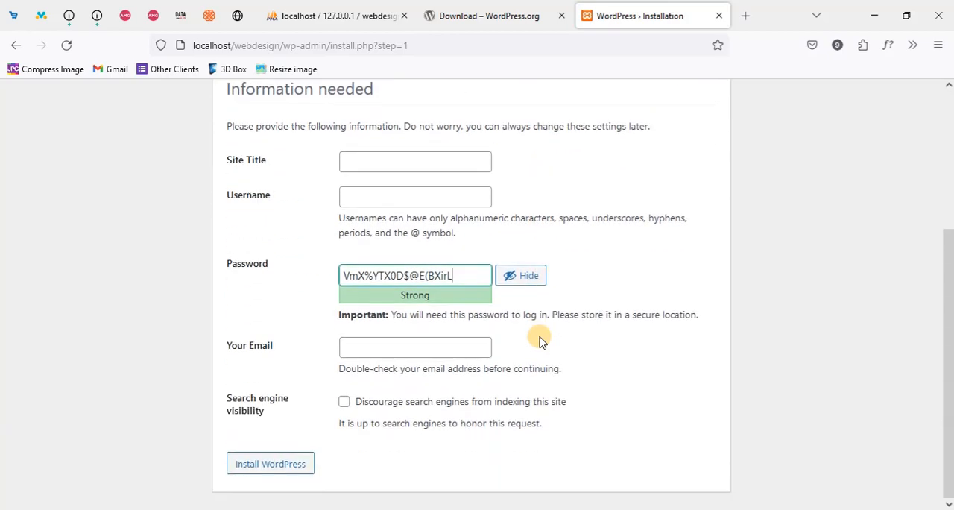
Enter Business as the site title in the WordPress installation form
scroll(593, 355, "up", 3)
scroll(554, 339, "down", 3)
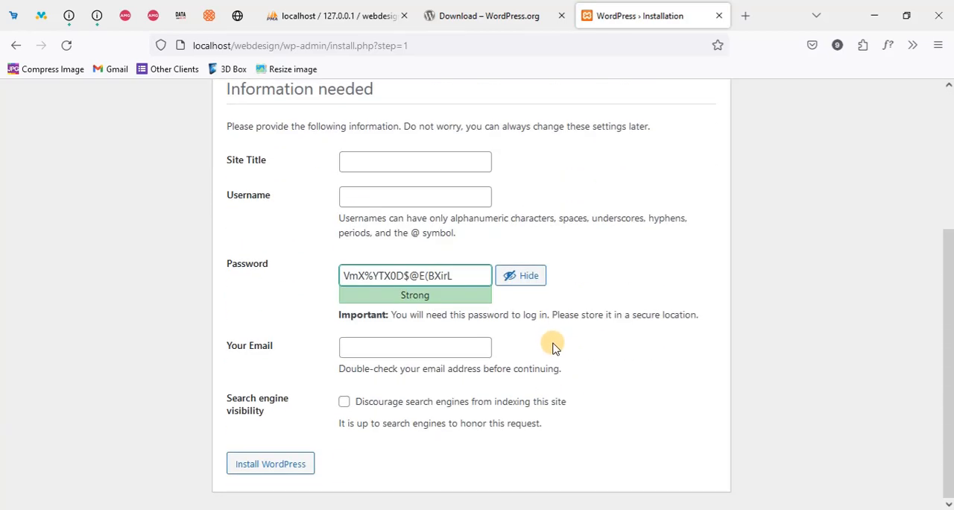
scroll(494, 368, "up", 3)
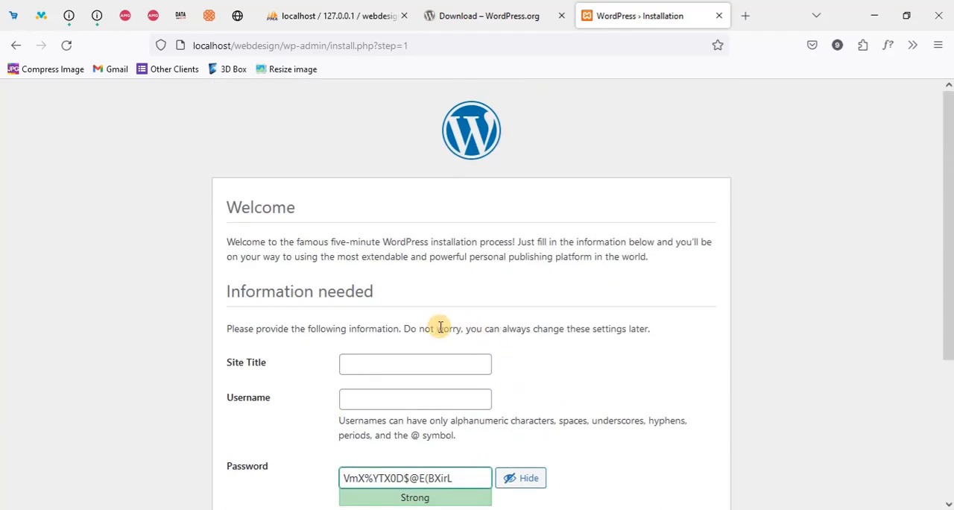
scroll(418, 339, "down", 2)
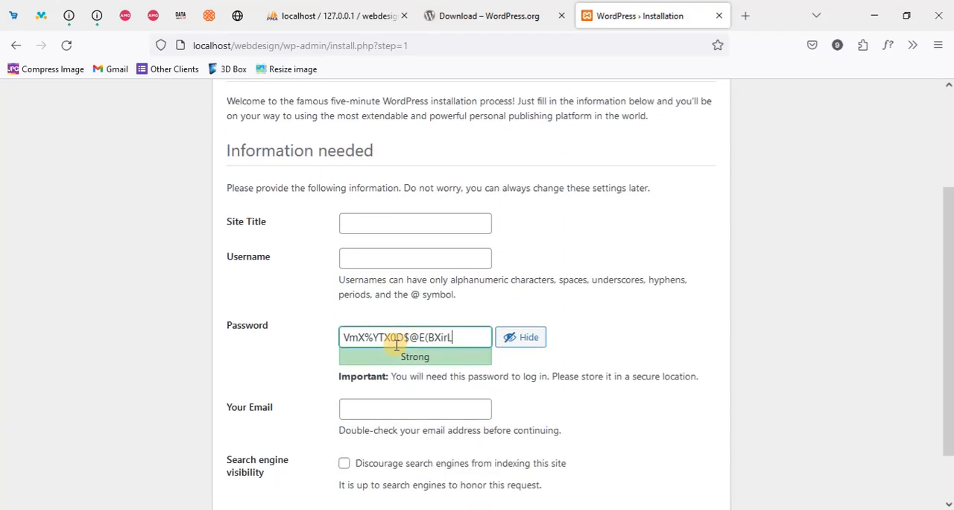
left_click(374, 219)
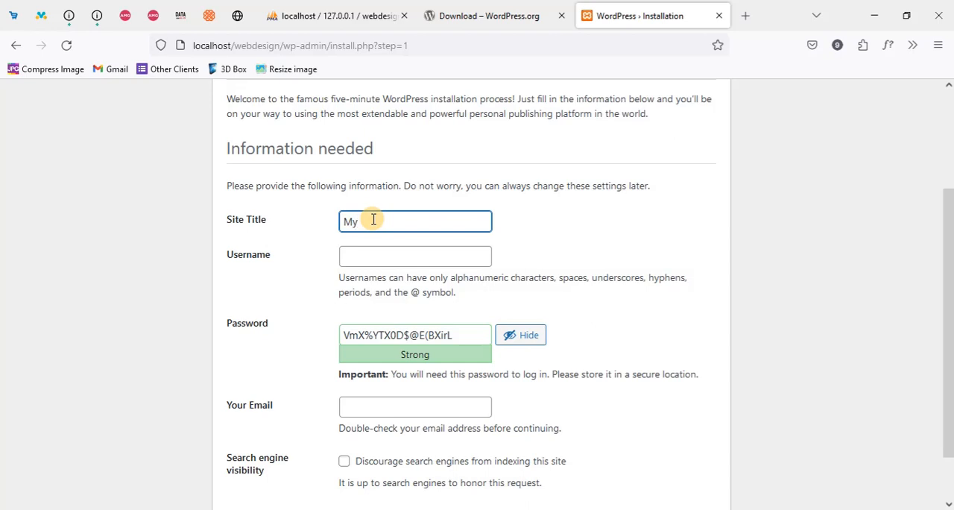
type("Busi")
key("BackSpace")
key("BackSpace")
key("BackSpace")
key("BackSpace")
key("BackSpace")
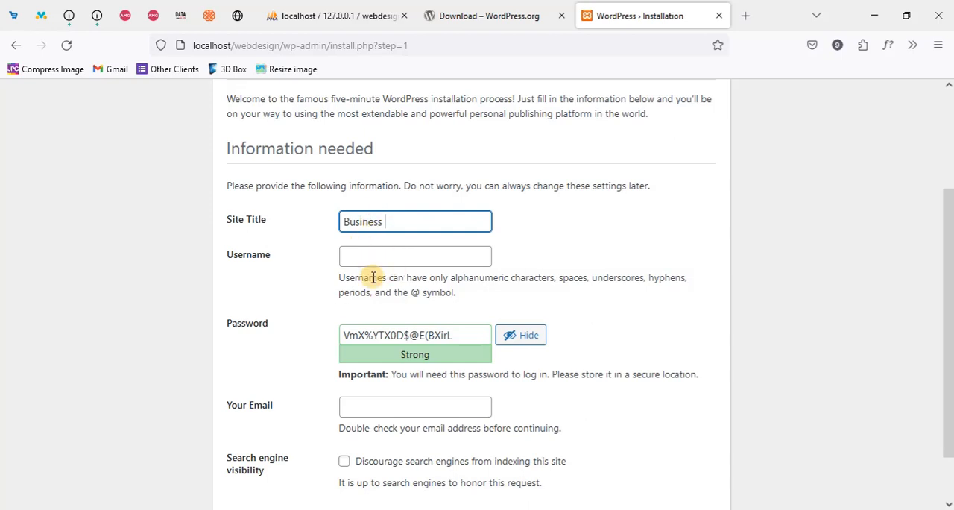
Set the WordPress administrator username to admin
left_click(354, 257)
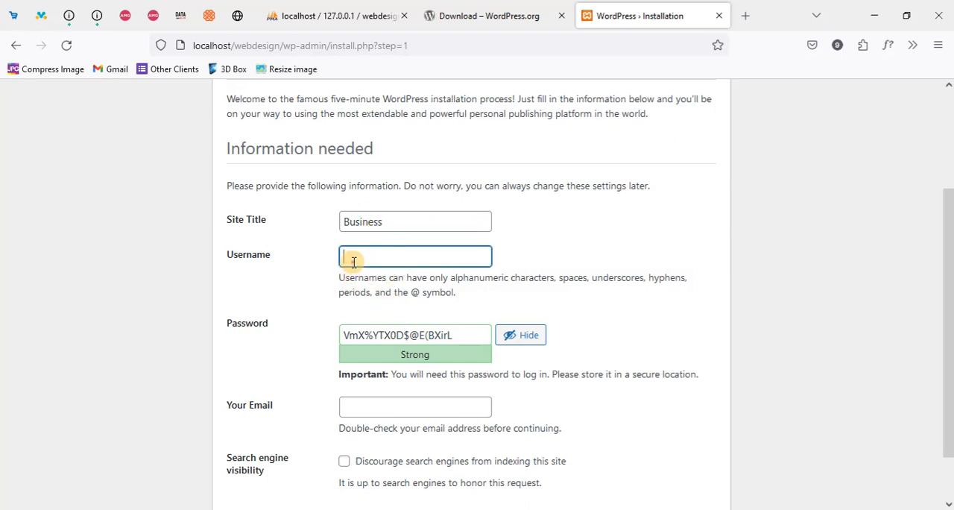
type("admin")
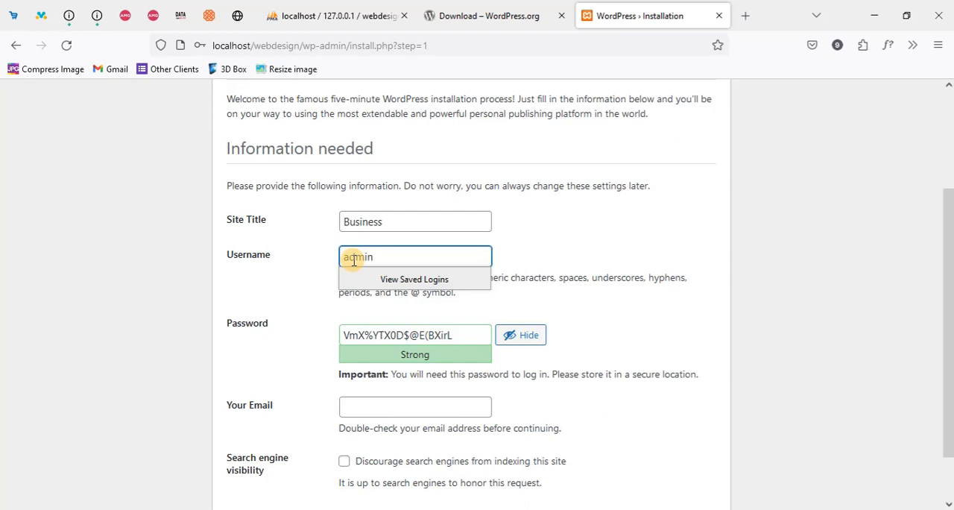
left_click(629, 303)
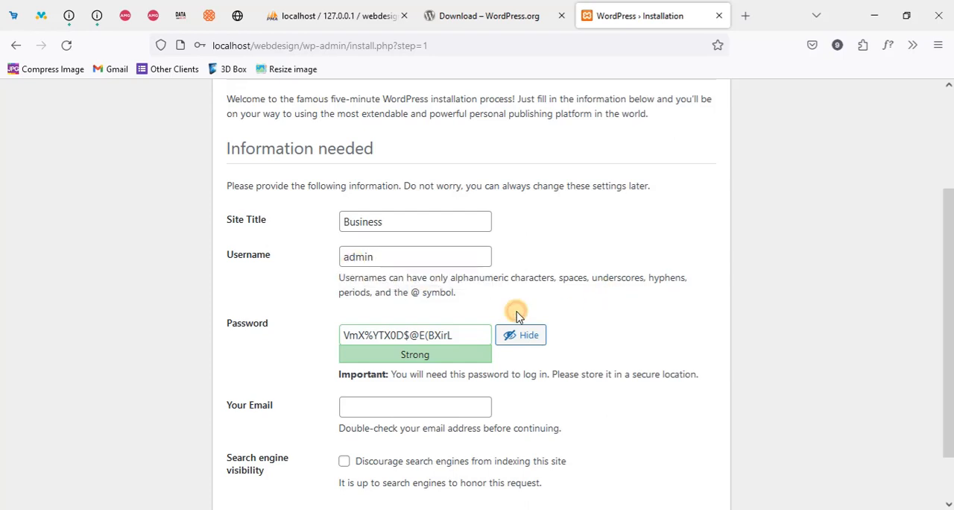
Replace the generated password with the chosen administrator account password
left_click(425, 335)
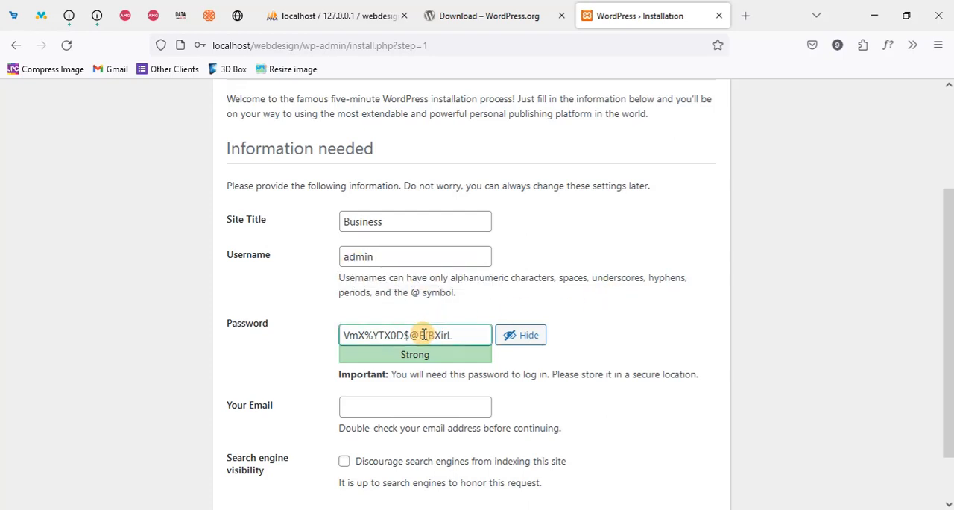
triple_click(424, 335)
type("admin")
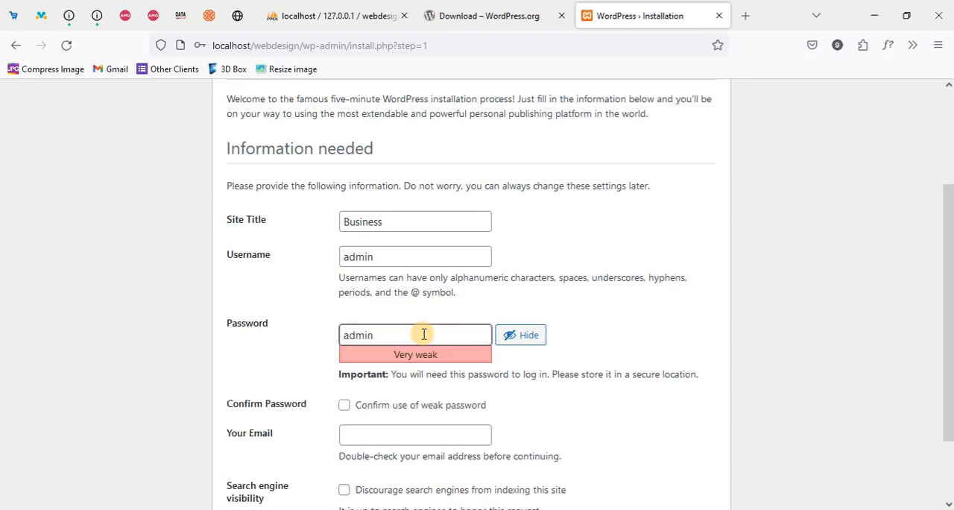
left_click(685, 355)
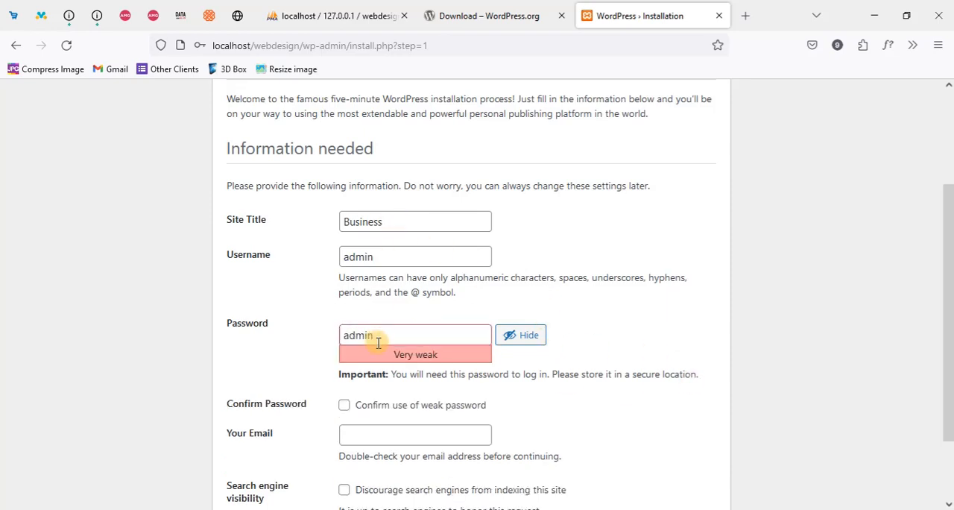
Enter admin in the email field of the installation form
scroll(375, 337, "down", 2)
left_click(358, 367)
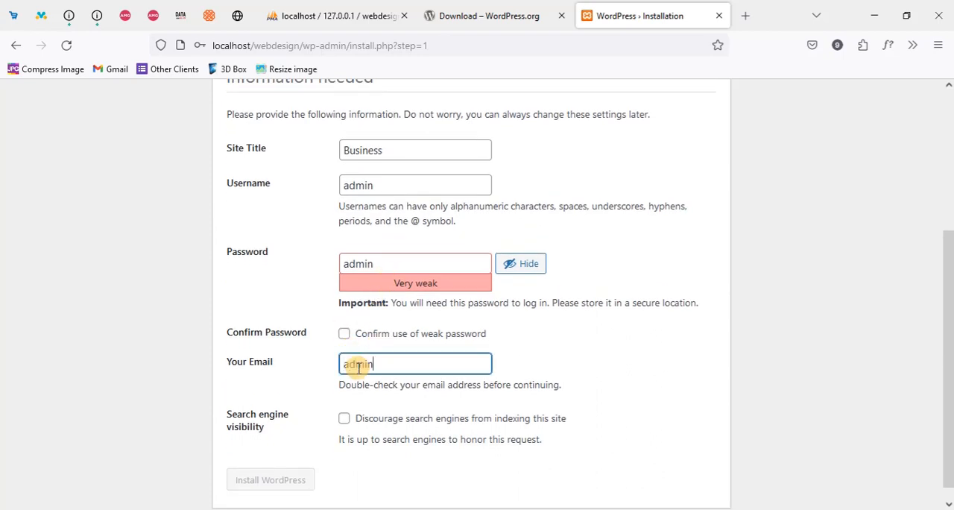
scroll(403, 257, "up", 2)
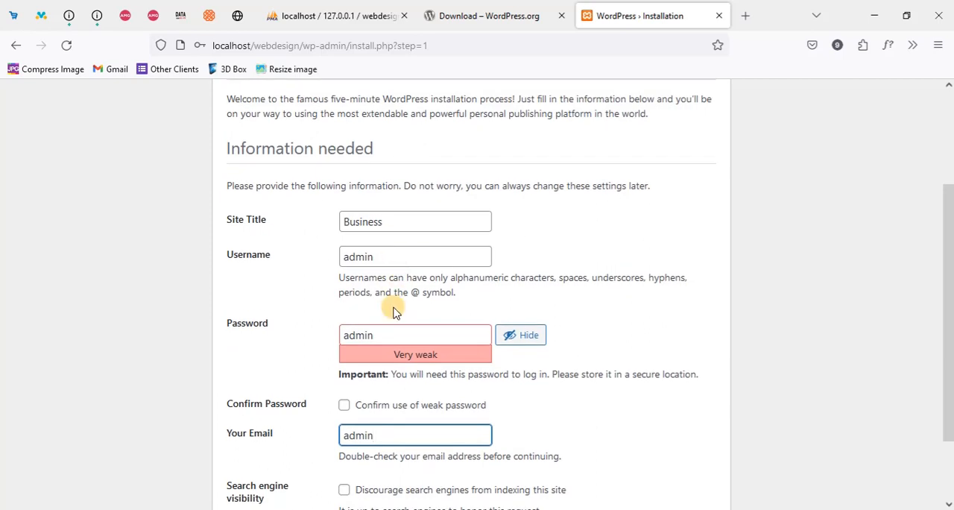
scroll(395, 310, "down", 2)
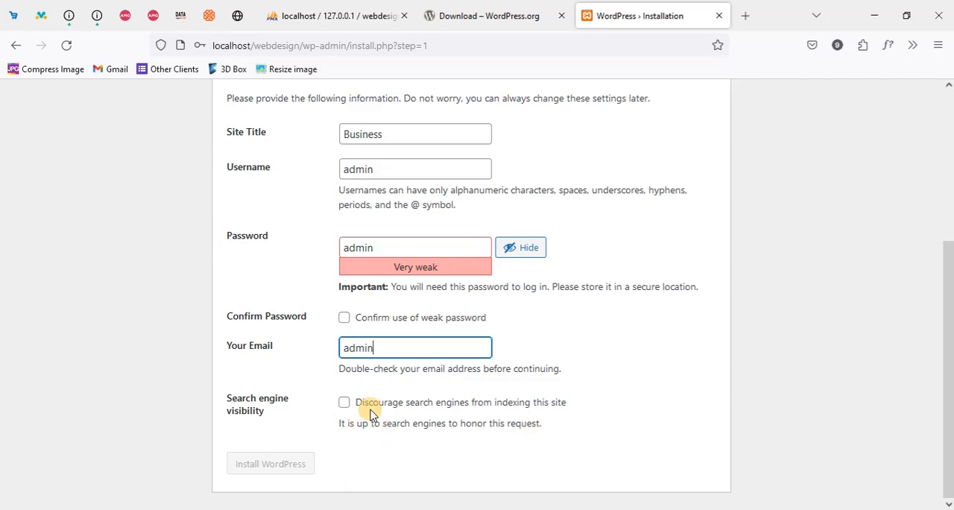
scroll(365, 317, "up", 5)
scroll(375, 312, "down", 5)
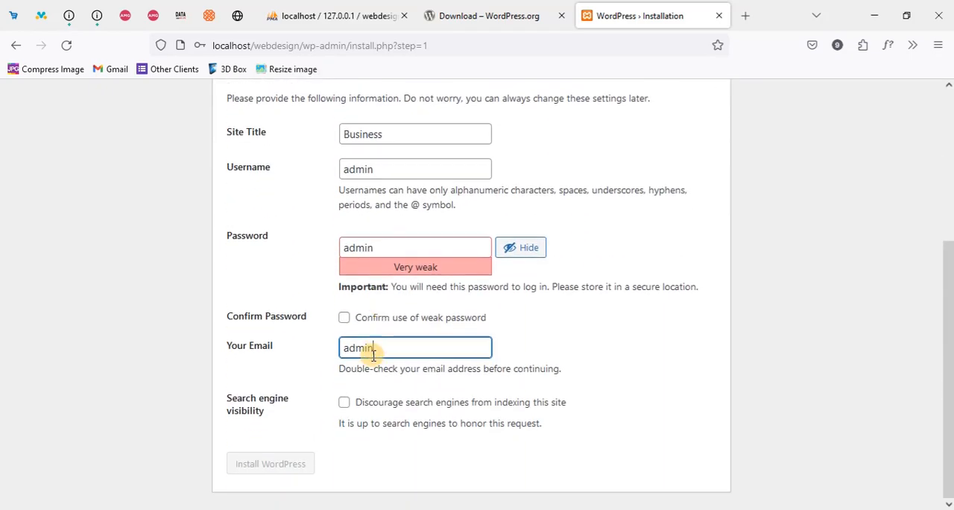
Discourage search engines from indexing the site and confirm use of the weak password
left_click(344, 402)
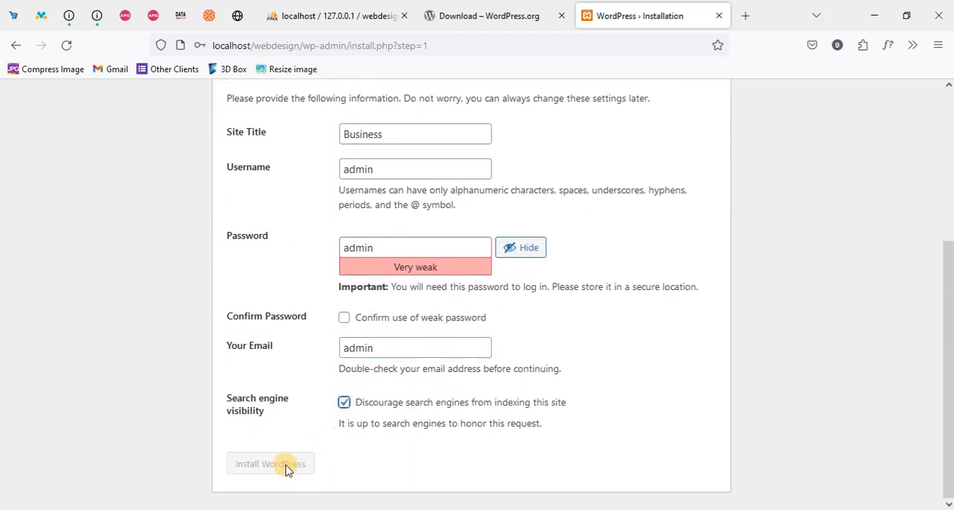
left_click(345, 319)
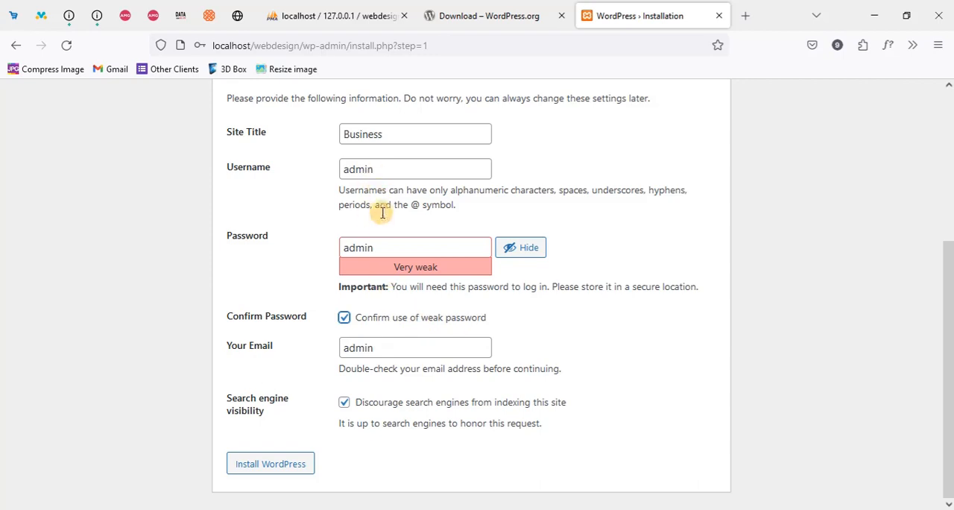
Try to install WordPress with the entered site details, and save the administrator login in the browser
scroll(380, 213, "up", 2)
scroll(374, 329, "down", 1)
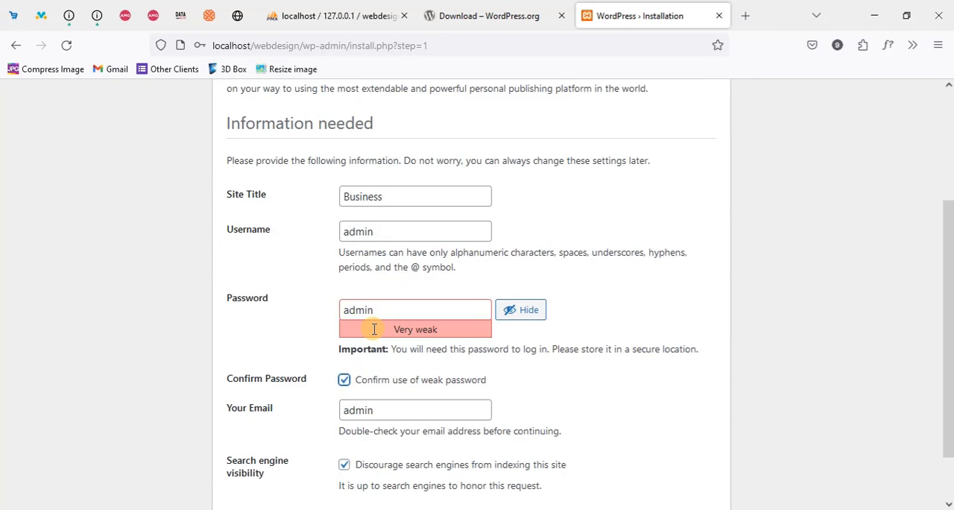
scroll(374, 329, "down", 1)
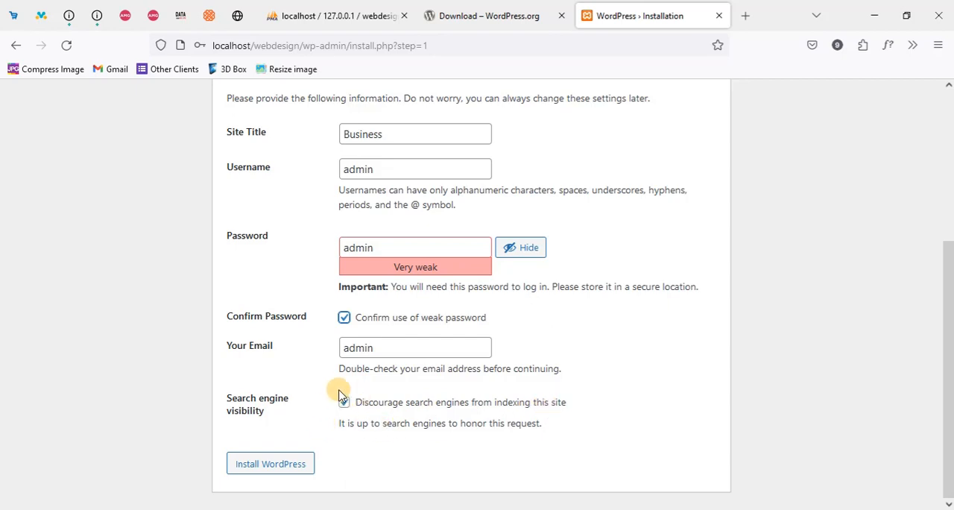
left_click(277, 467)
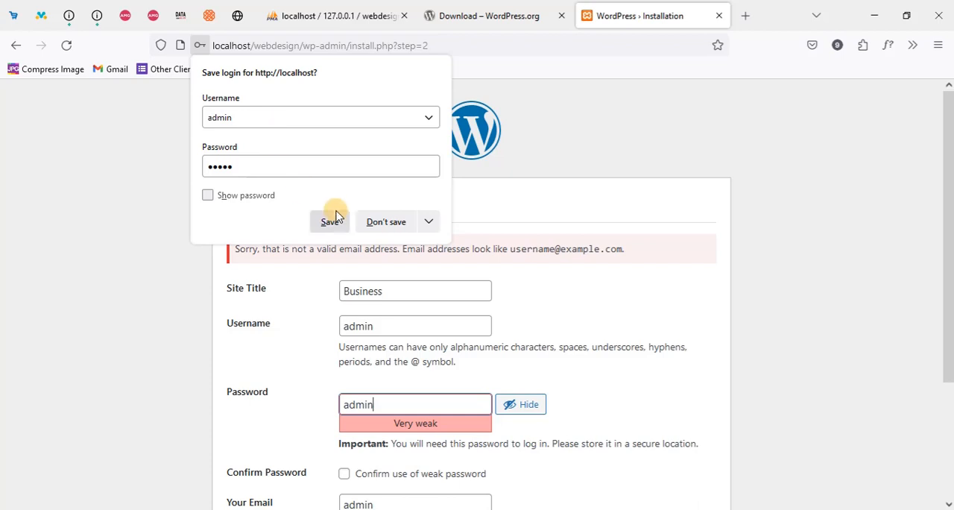
left_click(332, 223)
Replace the email field's content with the administrator's full email address
scroll(411, 384, "down", 3)
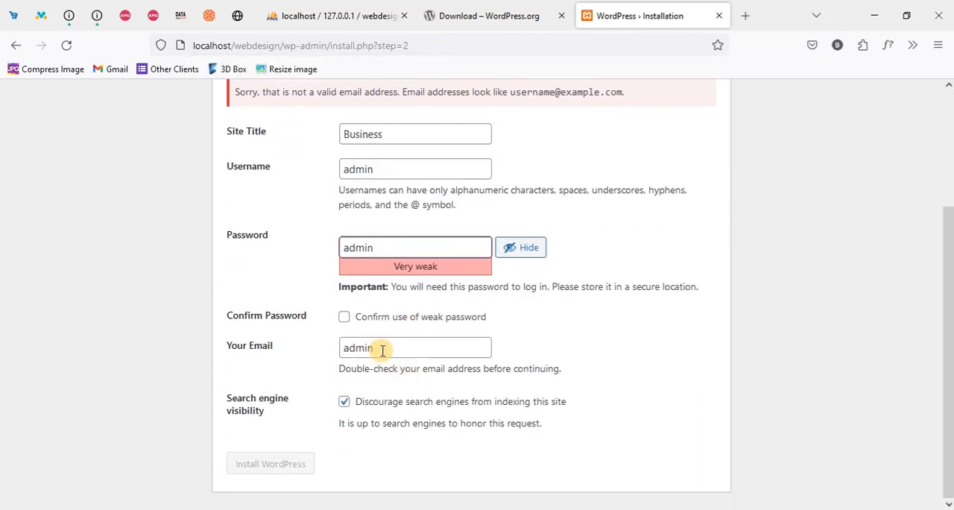
left_click_drag(385, 348, 308, 353)
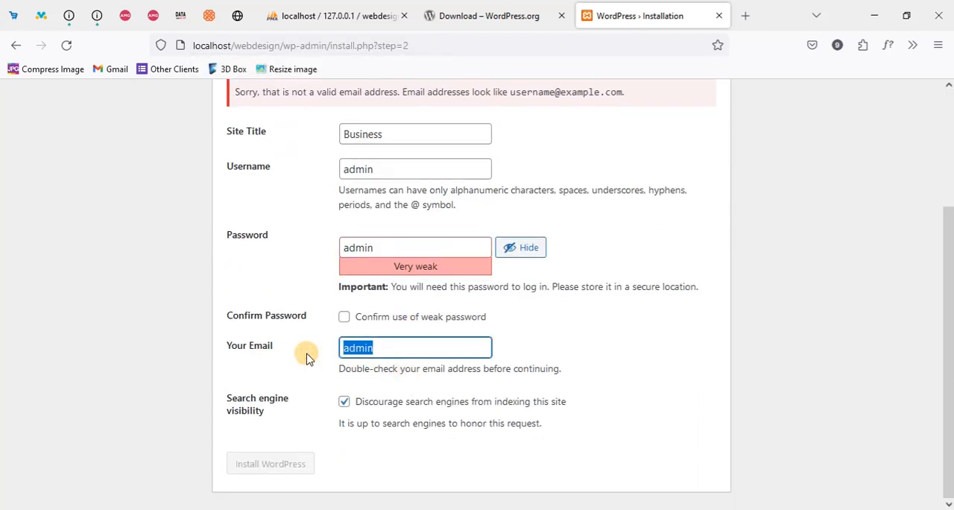
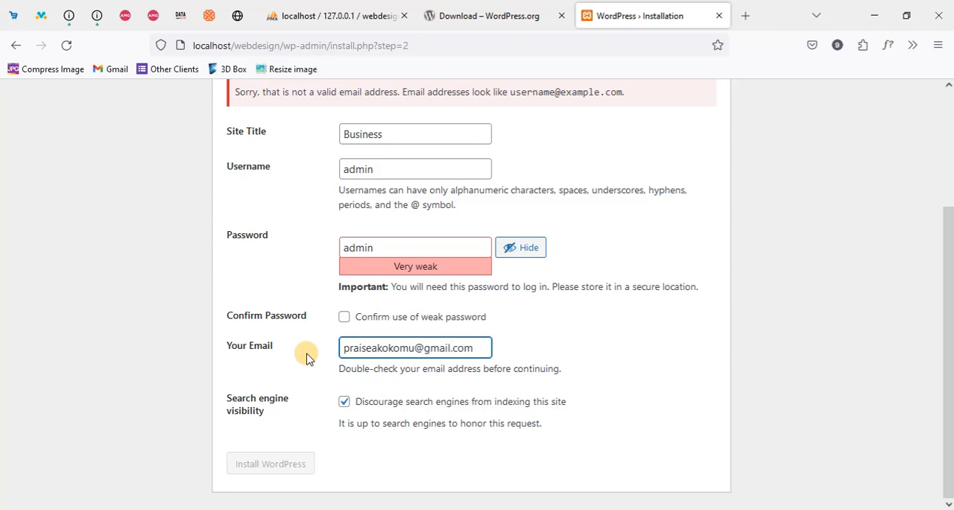
Confirm use of the weak password again and install WordPress
left_click(345, 318)
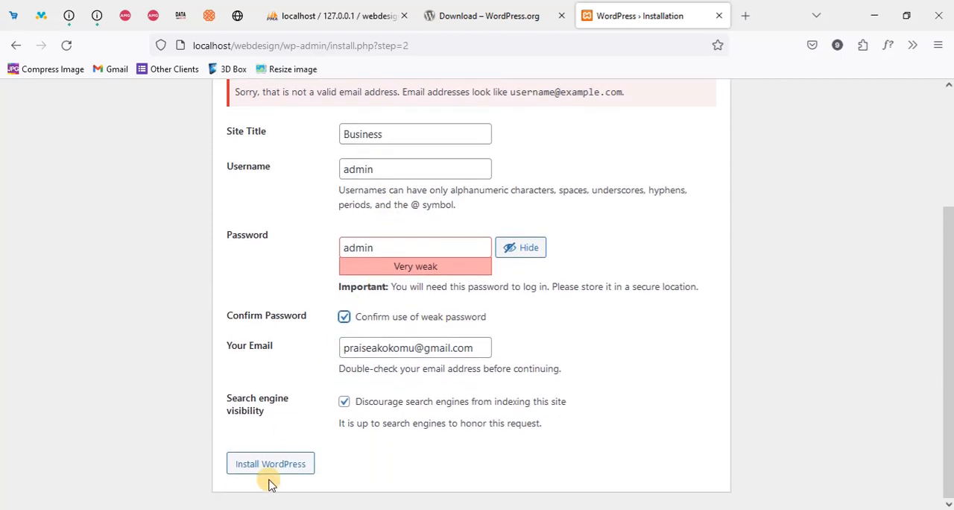
left_click(261, 458)
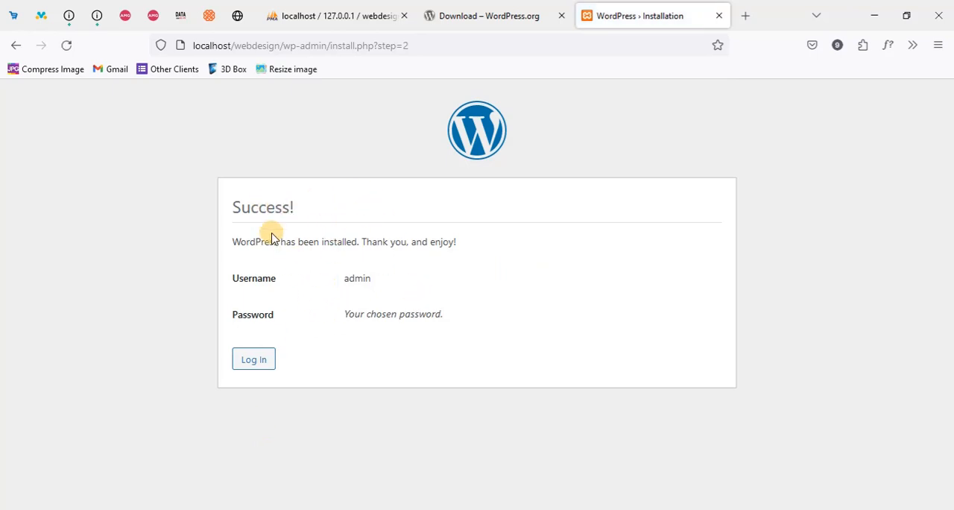
Continue from the installation success page to the login form and log in as admin with the prefilled credentials
left_click_drag(233, 243, 363, 243)
left_click(254, 365)
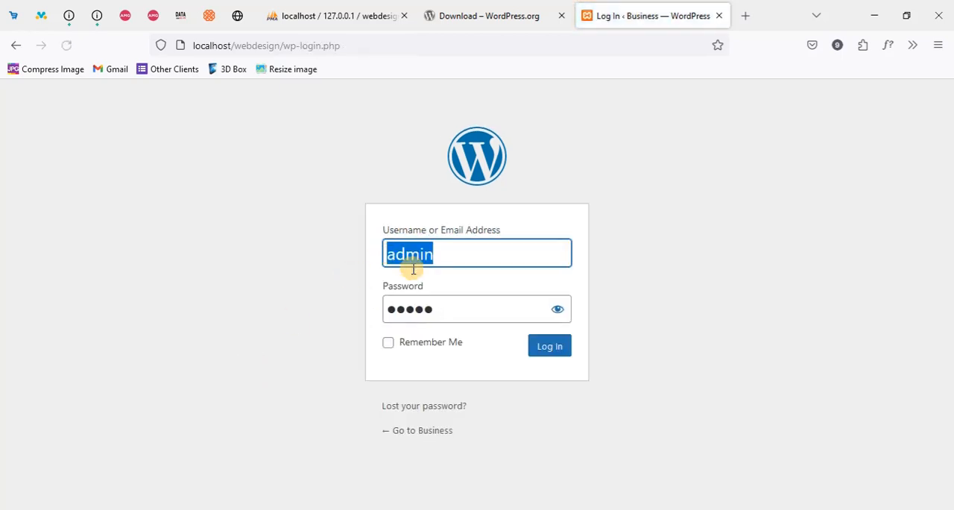
left_click(539, 347)
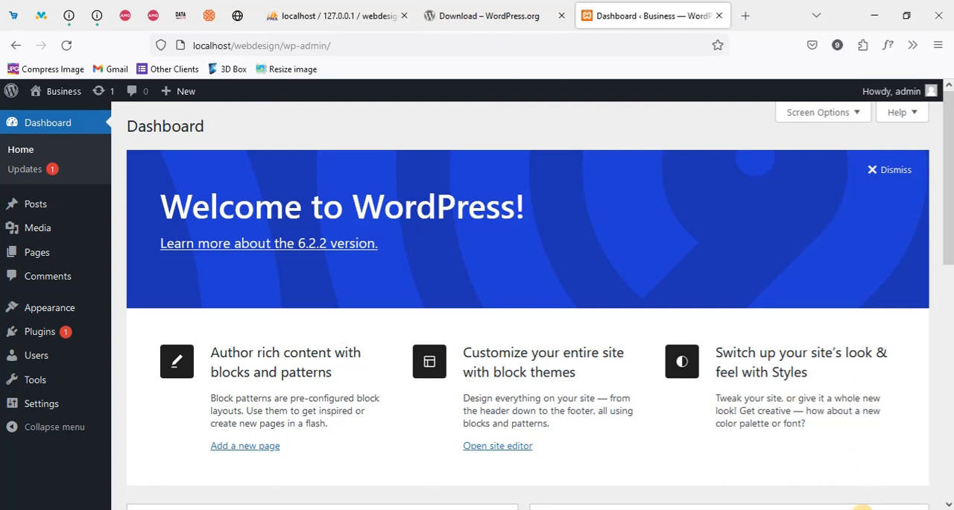
Check the computer's Wi-Fi connection in the Windows network list and return to the WordPress dashboard
left_click(882, 509)
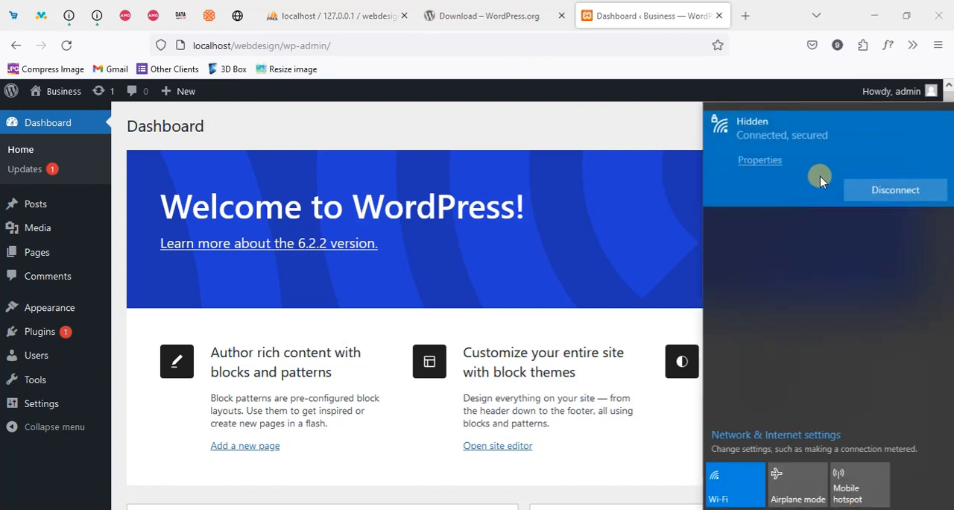
left_click(850, 188)
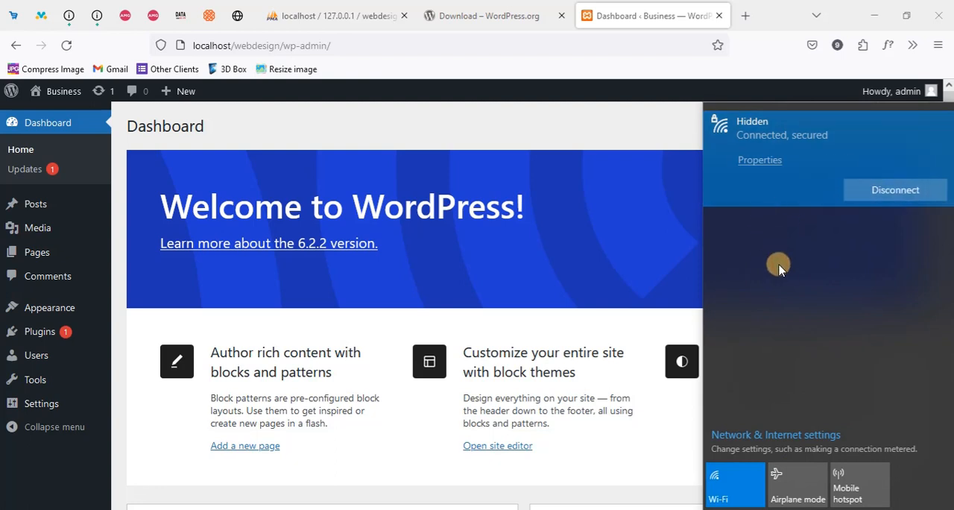
left_click(625, 105)
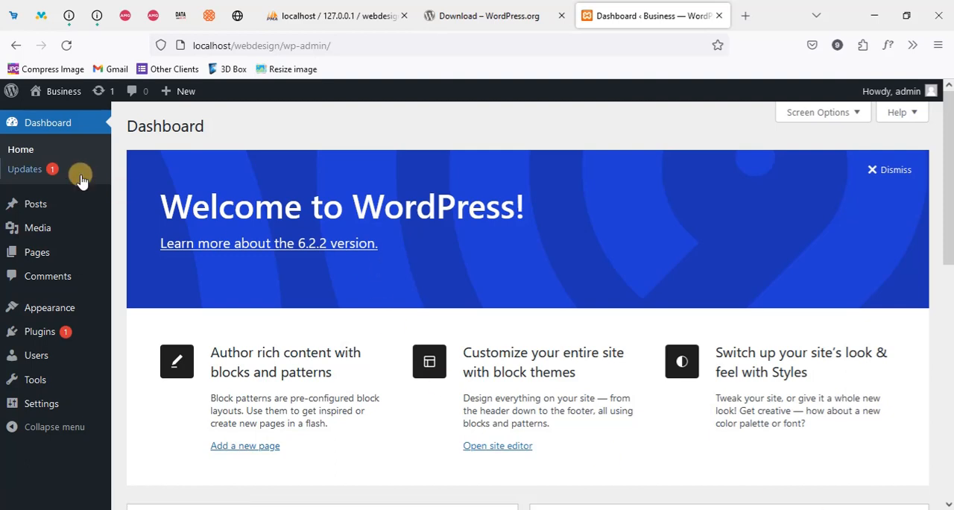
Look over the dashboard's admin sections, welcome area, and the Site Health Status, At a Glance, Quick Draft and Activity widgets
scroll(47, 214, "down", 4)
mouse_move(49, 227)
scroll(49, 228, "up", 4)
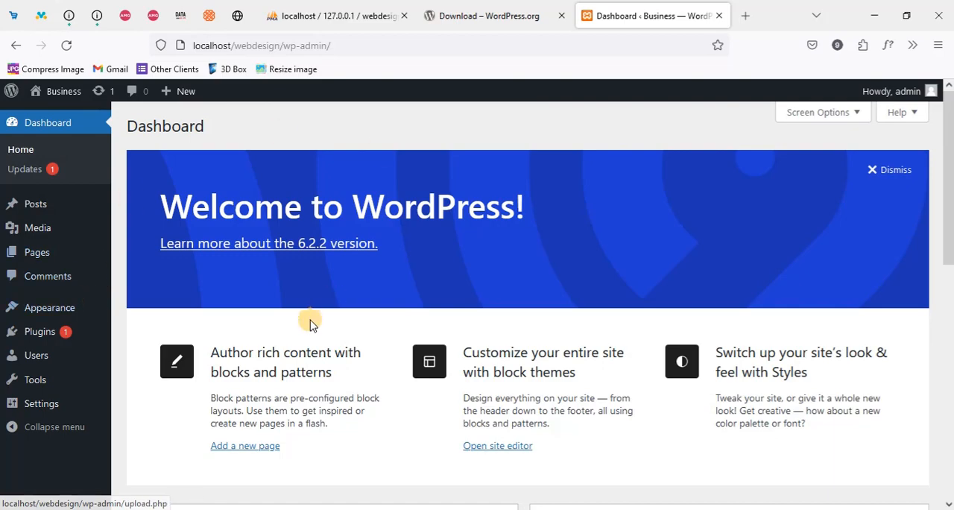
scroll(267, 349, "down", 4)
scroll(277, 323, "up", 4)
scroll(277, 308, "down", 4)
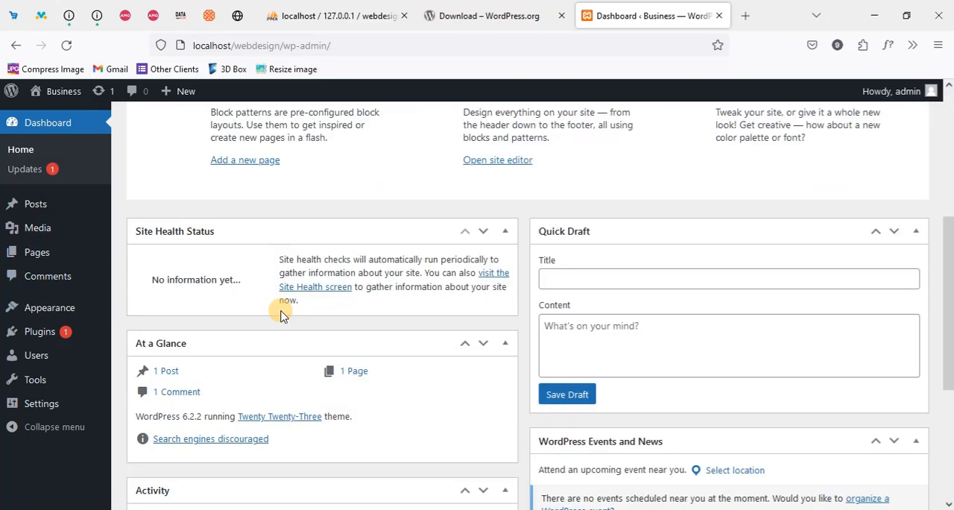
scroll(282, 315, "down", 3)
scroll(284, 317, "up", 7)
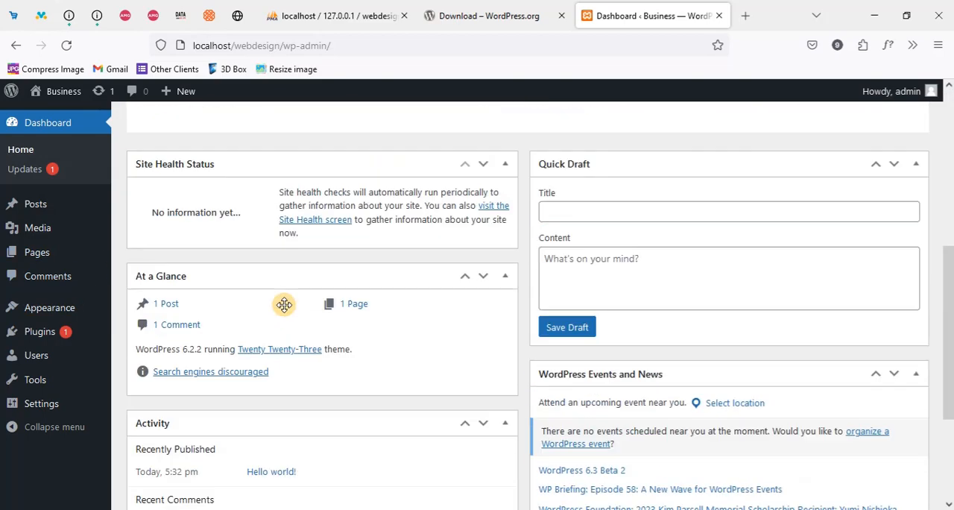